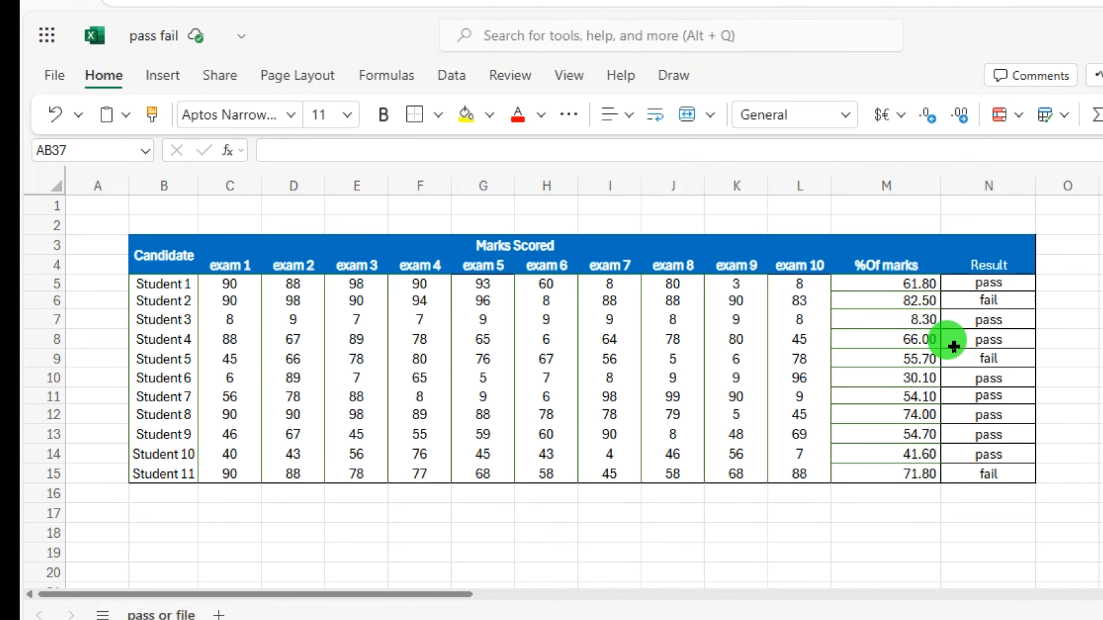
# Start a formula in cell AQ5, Student 1's Result in the third marks table, with an AND function nested inside IF
pyautogui.hscroll(2, 954, 346)
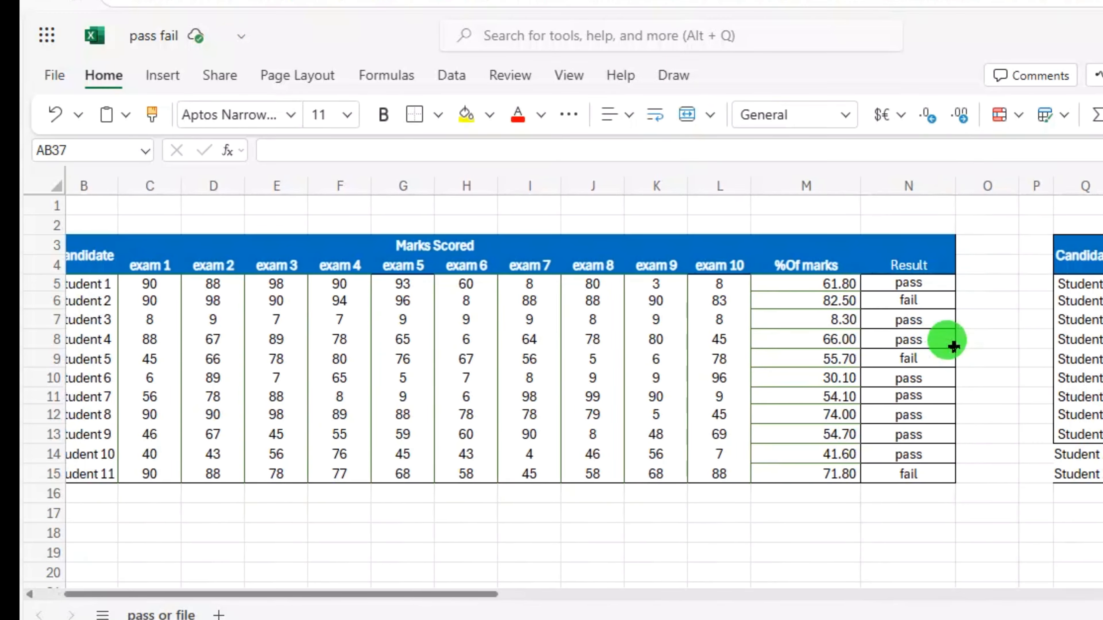
pyautogui.hscroll(10, 953, 346)
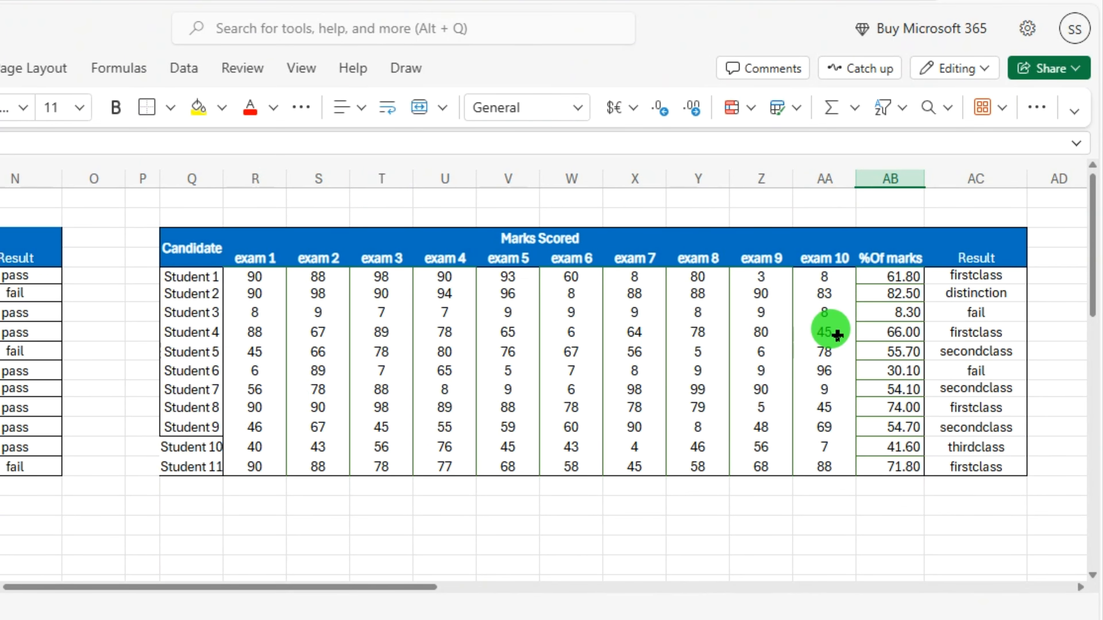
pyautogui.hscroll(2, 976, 286)
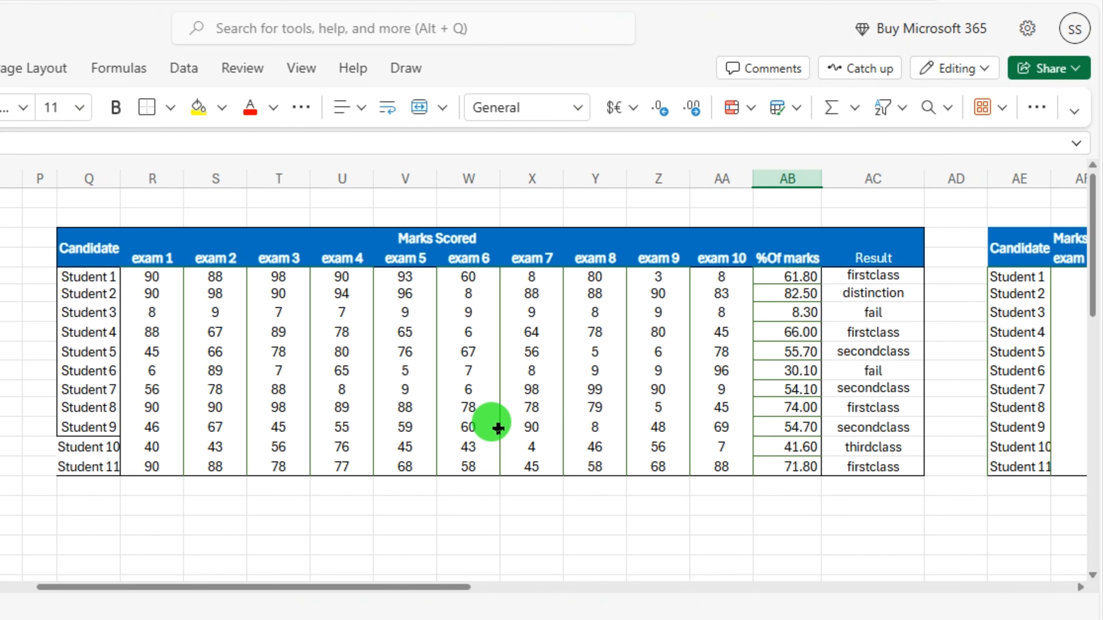
pyautogui.hscroll(5, 695, 477)
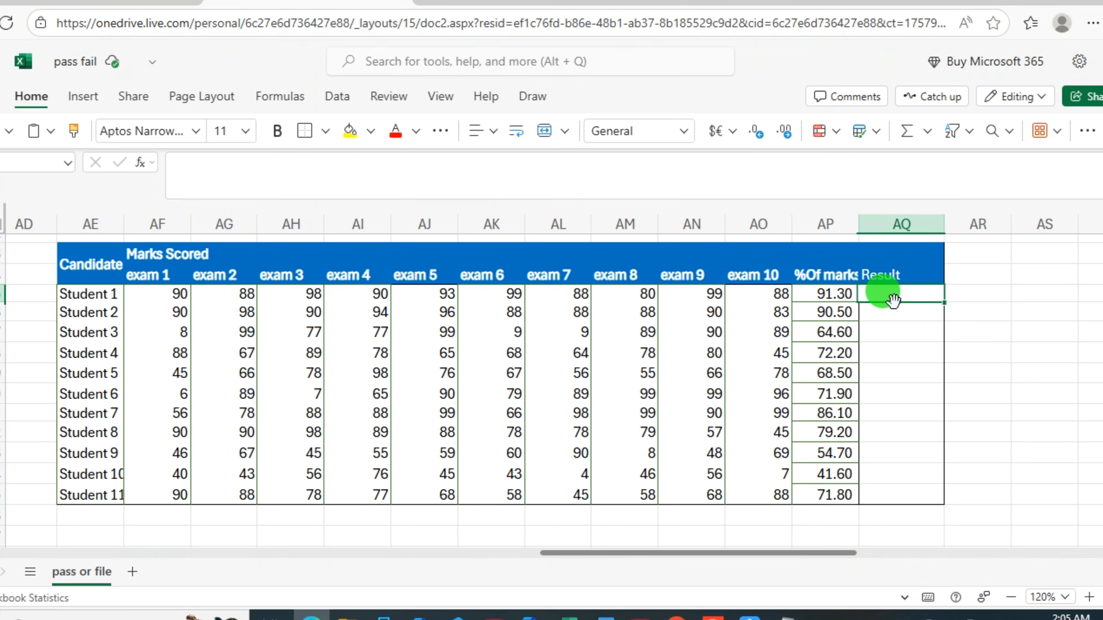
pyautogui.click(892, 291)
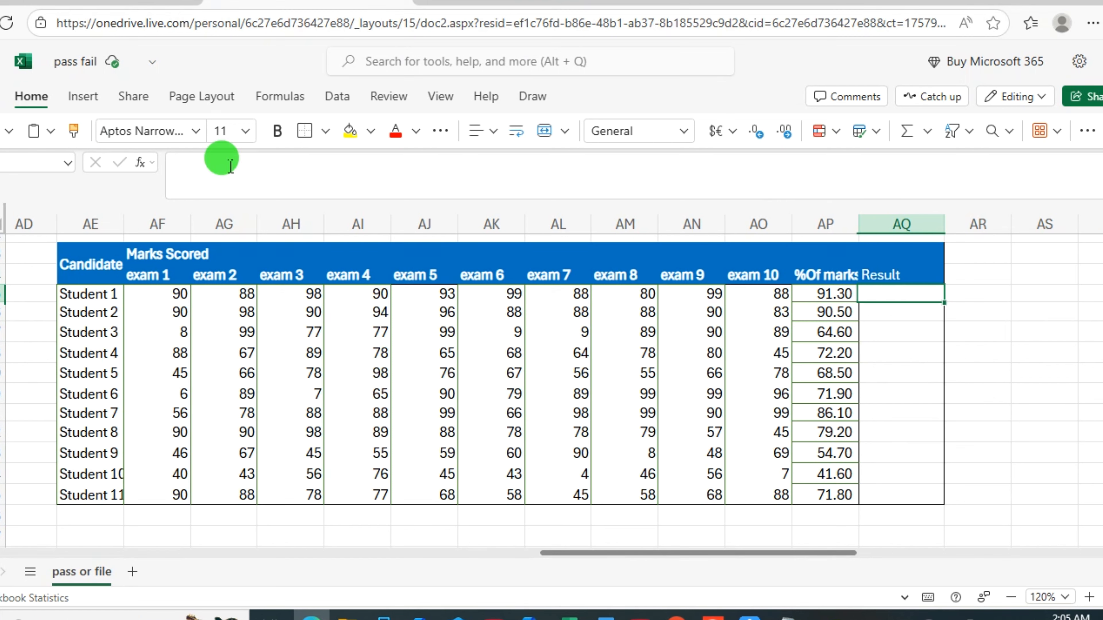
pyautogui.click(220, 158)
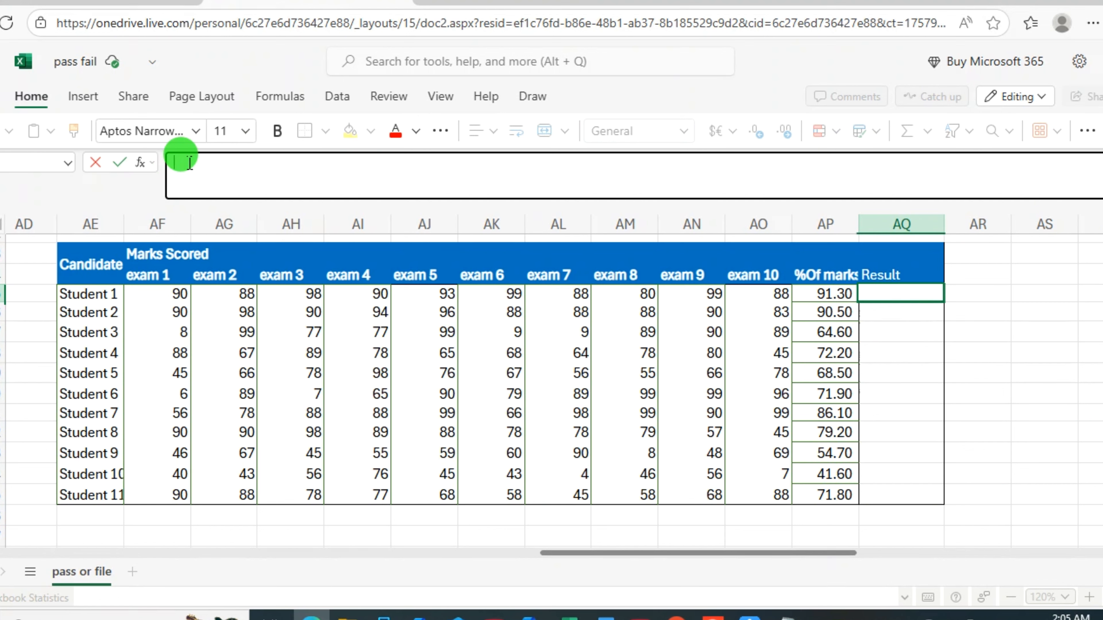
pyautogui.write('=if')
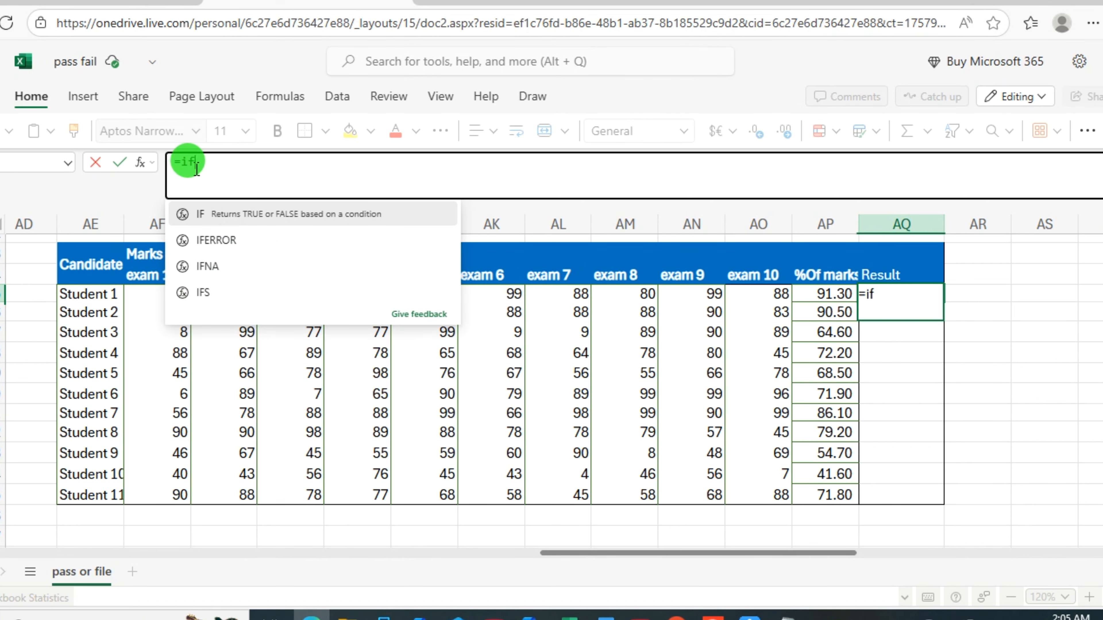
pyautogui.click(193, 213)
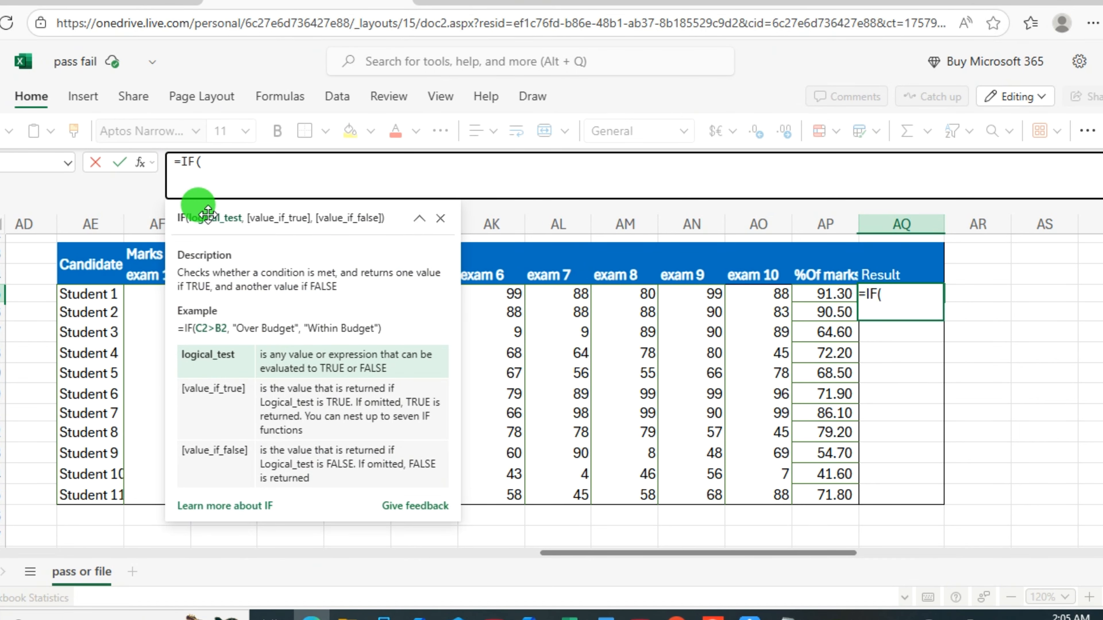
pyautogui.write('a')
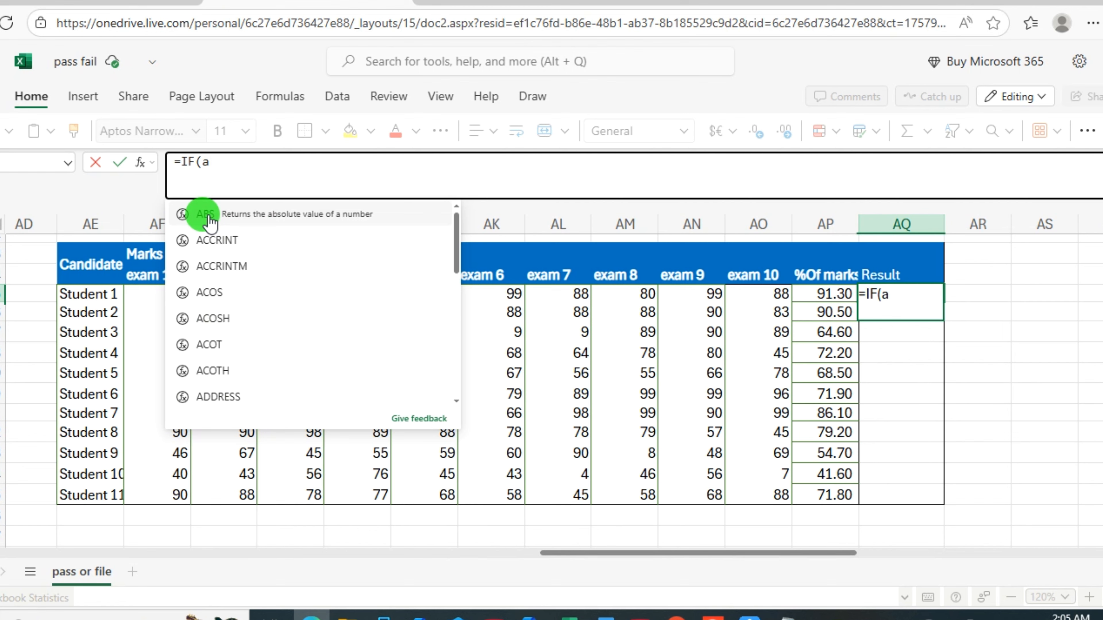
pyautogui.write('n')
pyautogui.click(207, 214)
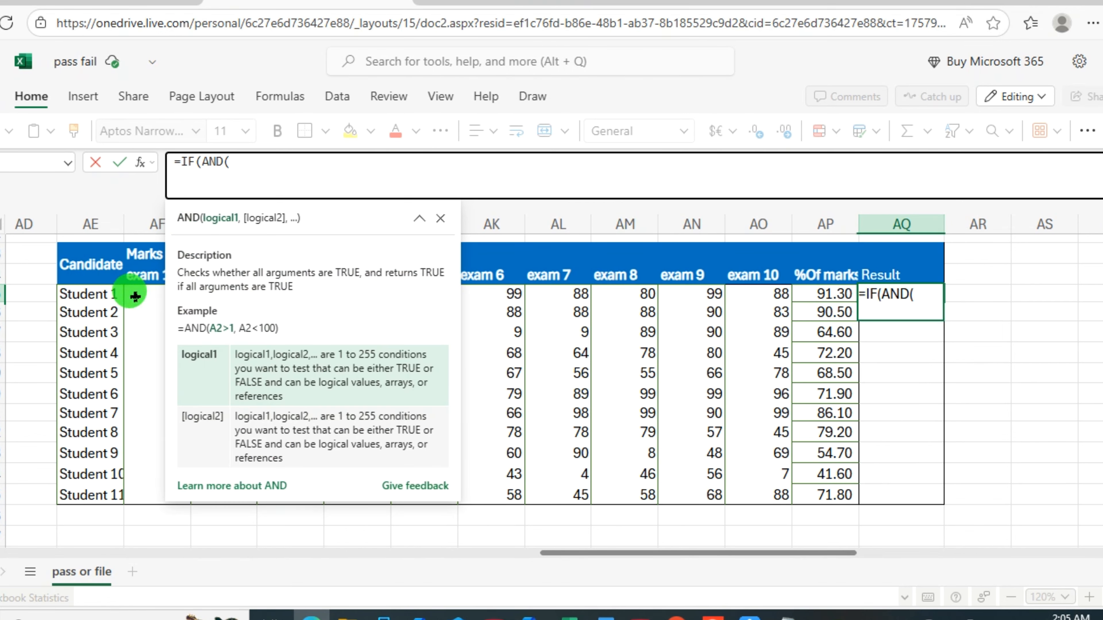
# Test whether all of Student 1's exam marks in AF5:AO5 are >=80 and return "distinction" when true
pyautogui.moveTo(135, 296); pyautogui.dragTo(739, 292)
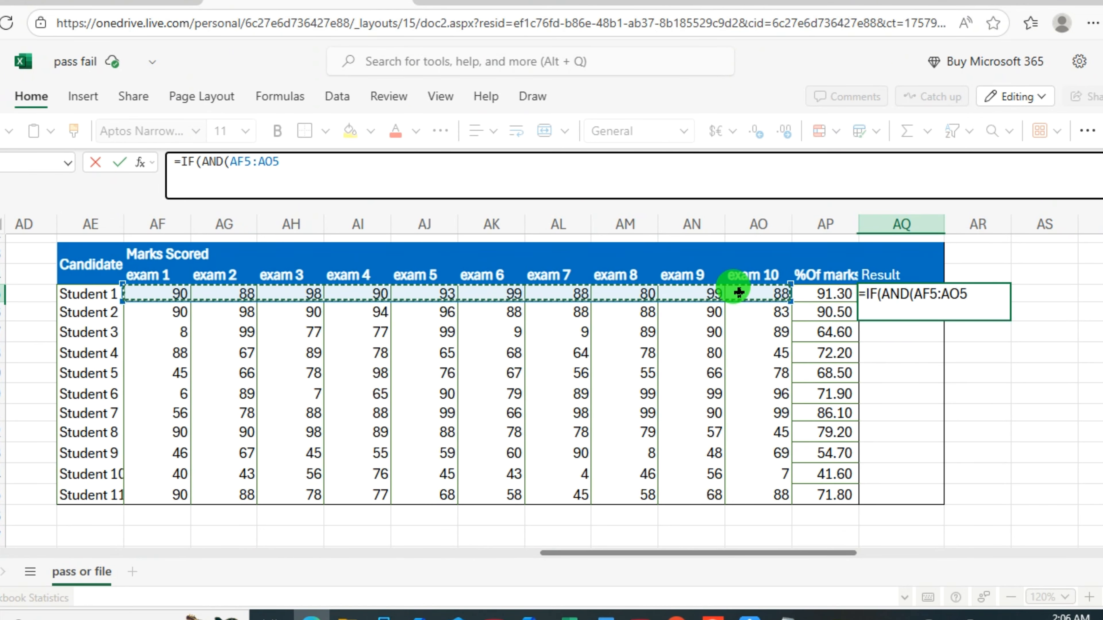
pyautogui.write('>')
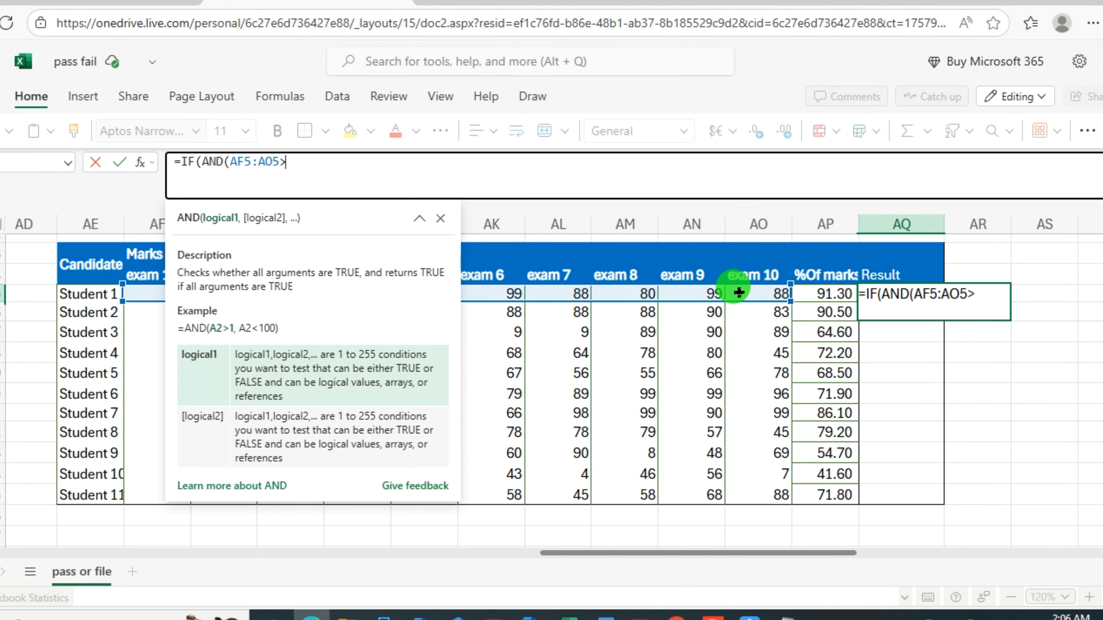
pyautogui.write('=')
pyautogui.write('80')
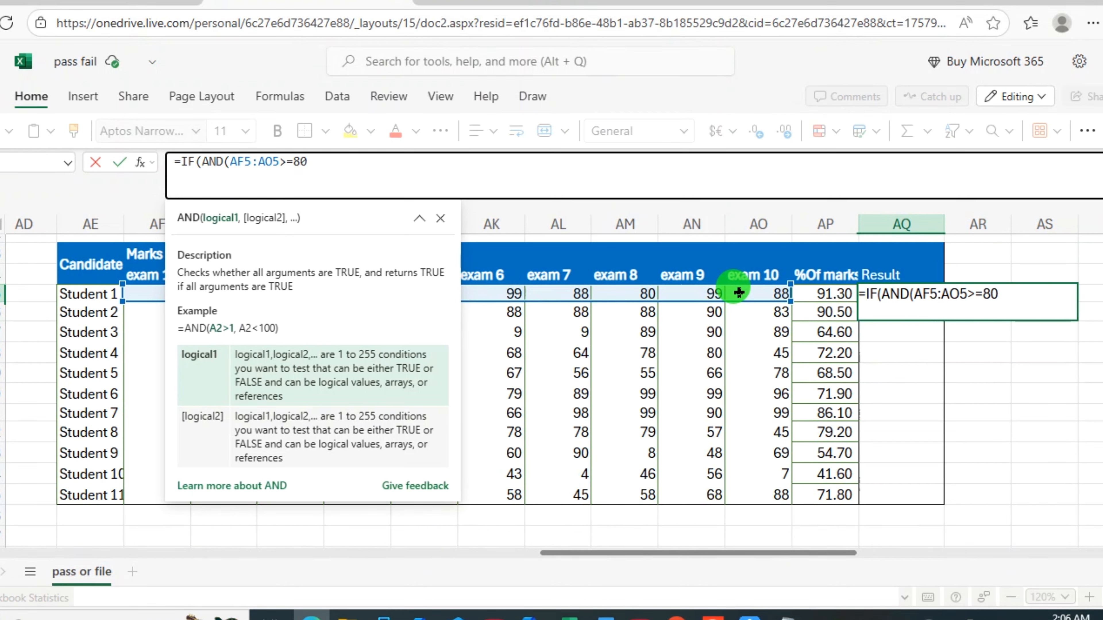
pyautogui.write('),')
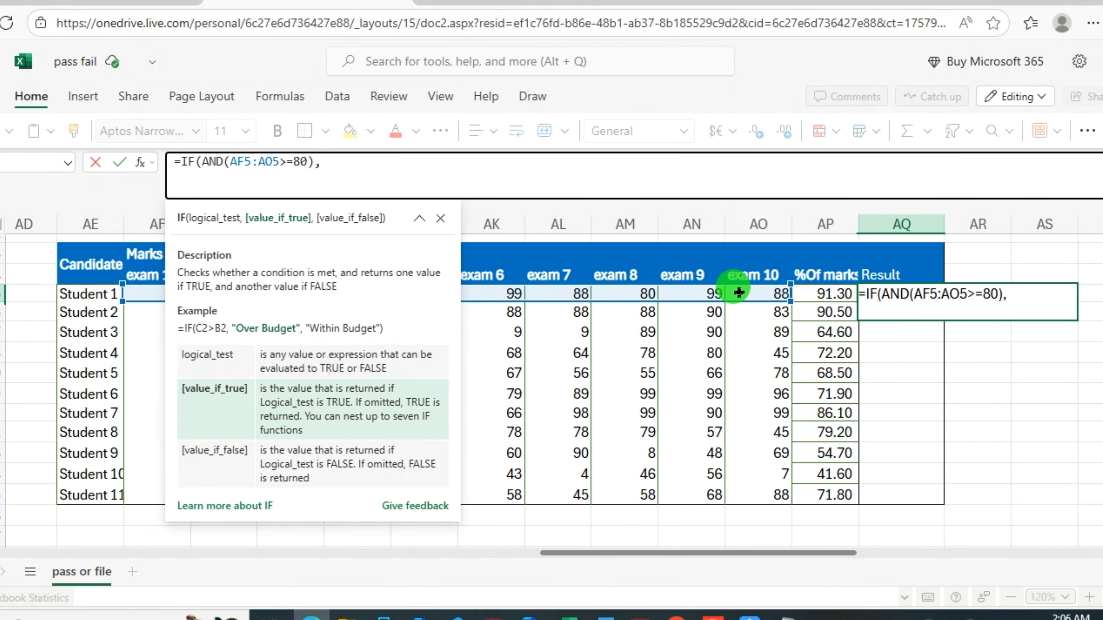
pyautogui.write('"distinction')
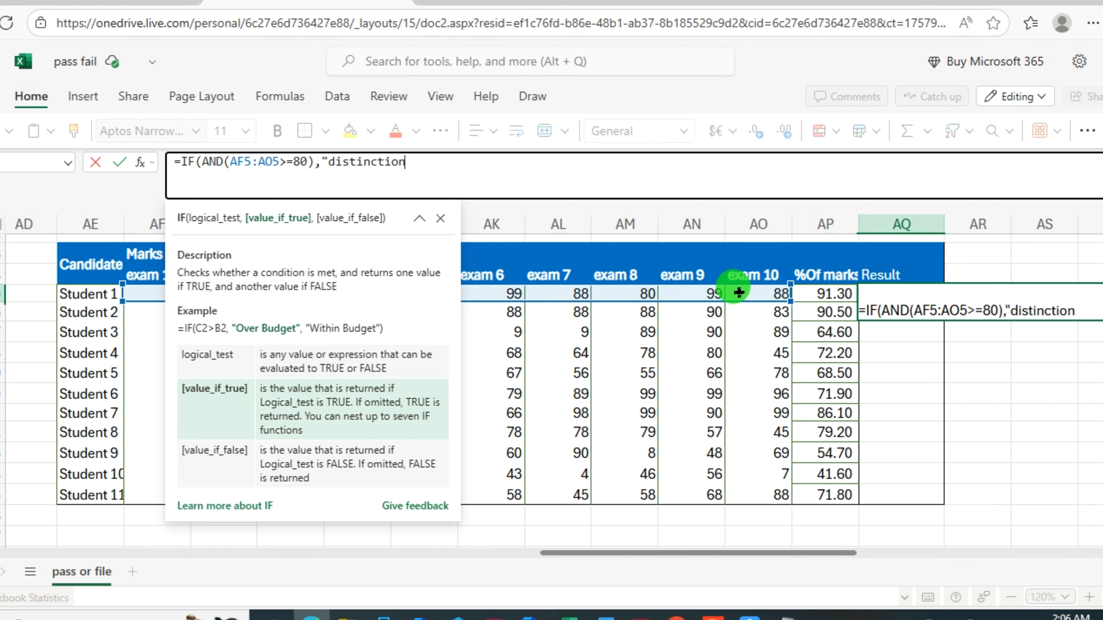
pyautogui.write('",')
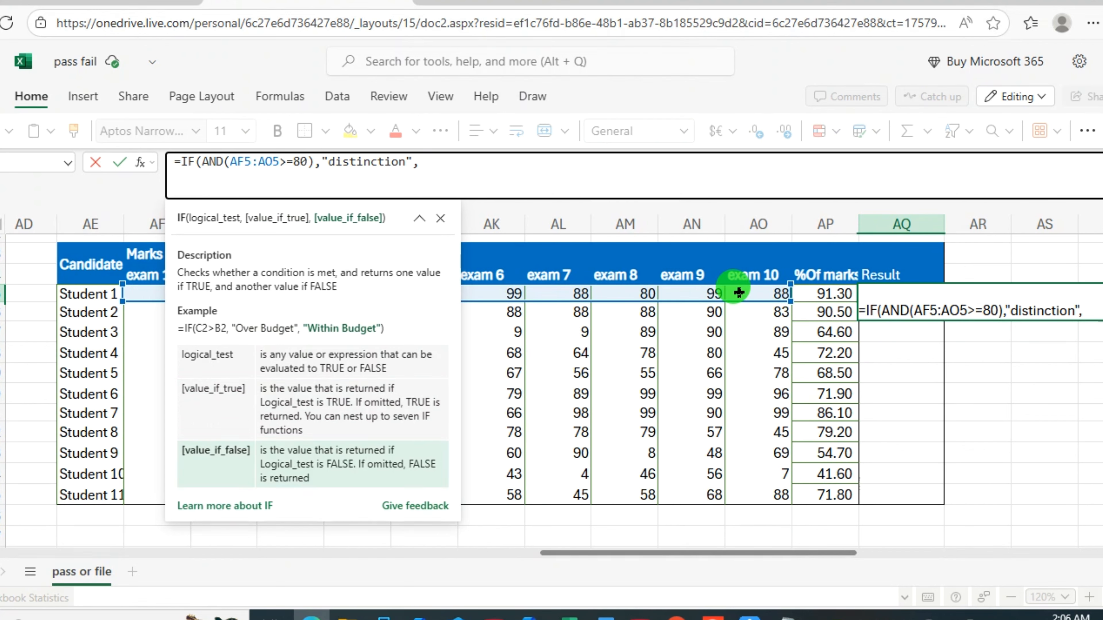
# Add a nested IF(AND()) on a new formula line that returns "firstclass" when all marks in AF5:AO5 are >=60
pyautogui.hotkey('alt', 'Return')
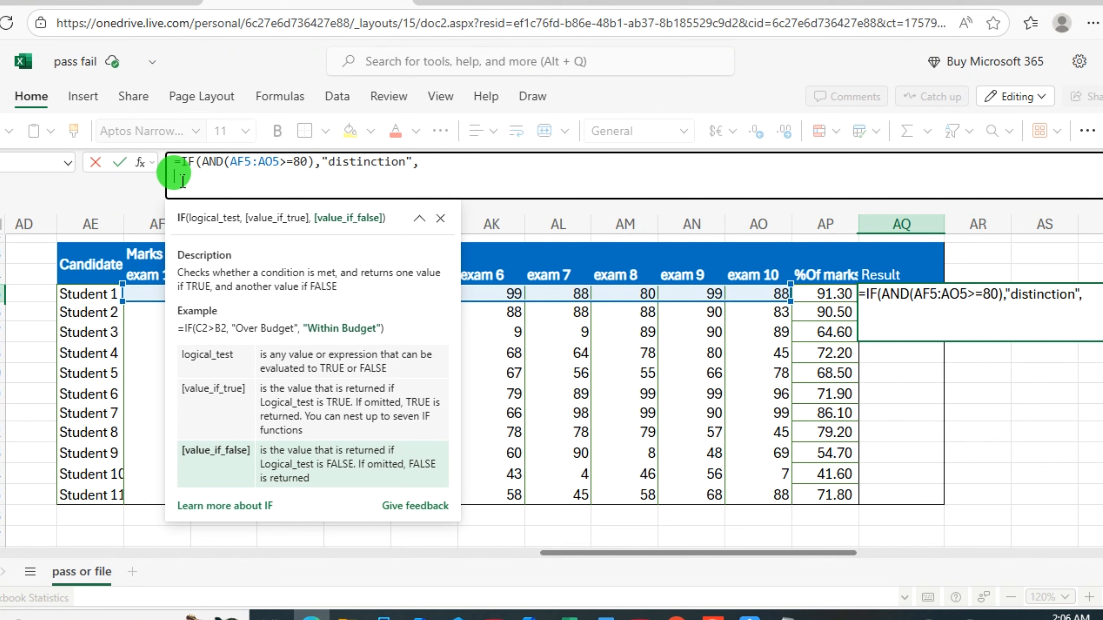
pyautogui.write('IF(')
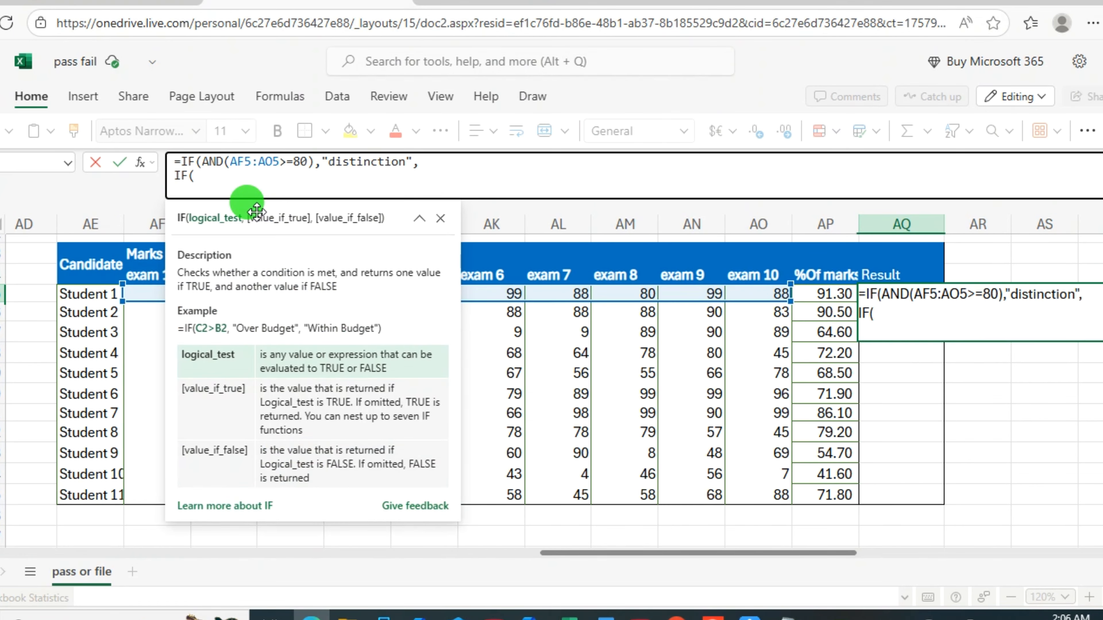
pyautogui.write('a')
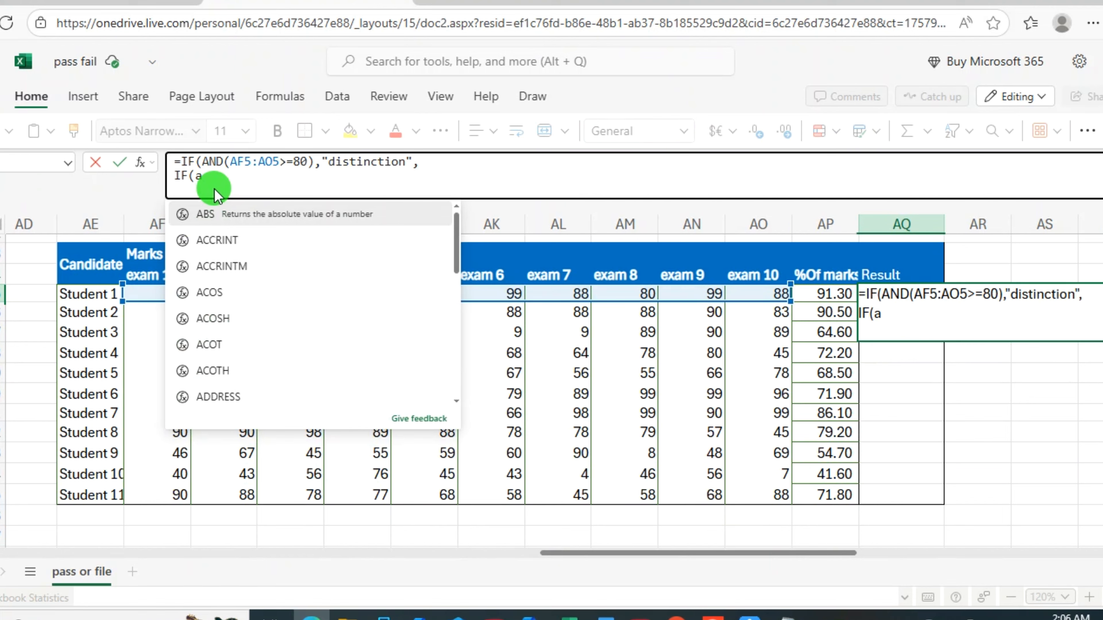
pyautogui.write('nd(')
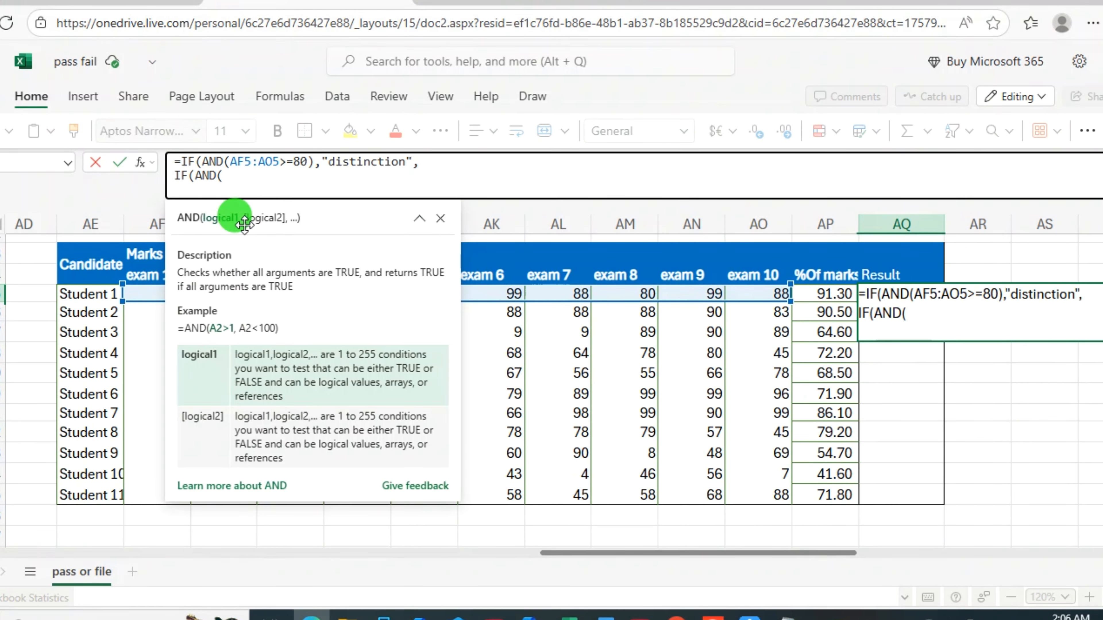
pyautogui.moveTo(139, 295); pyautogui.dragTo(733, 294)
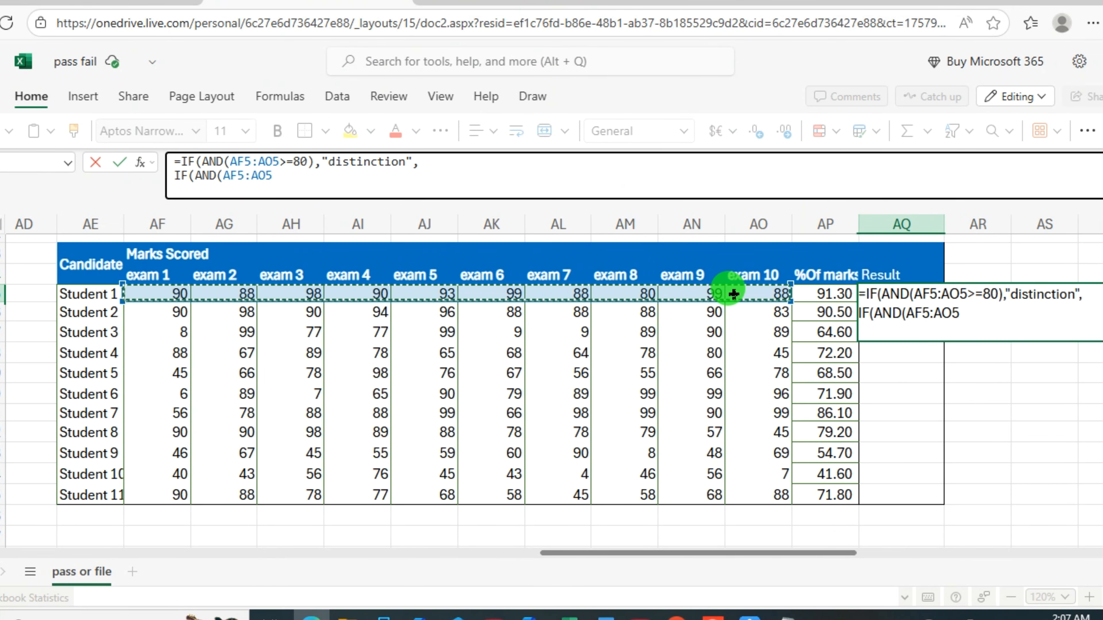
pyautogui.write('>')
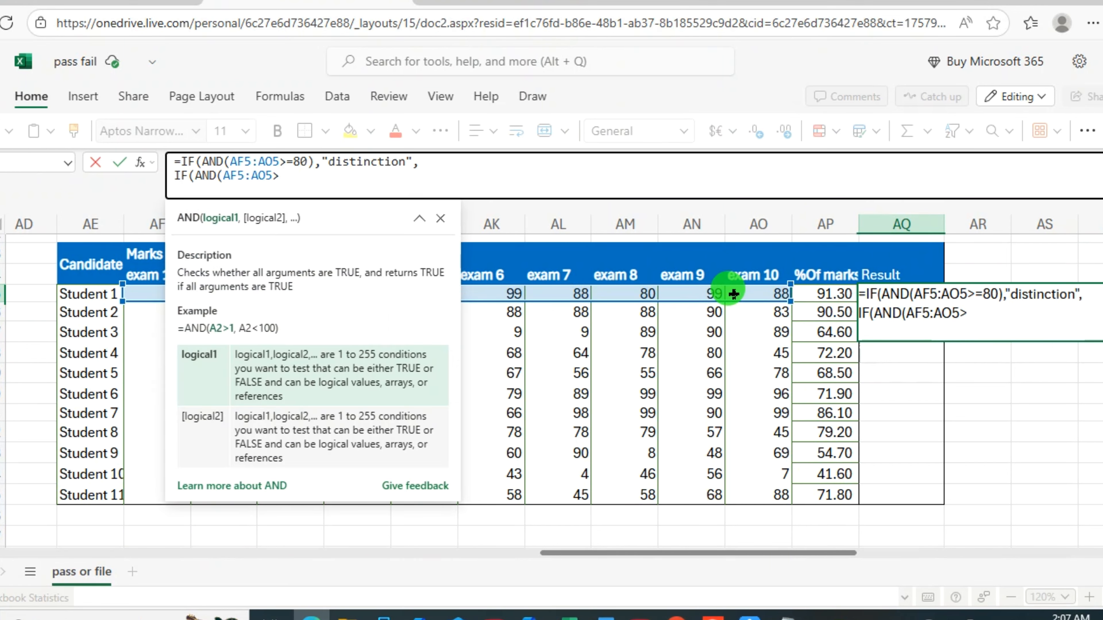
pyautogui.write('=60),')
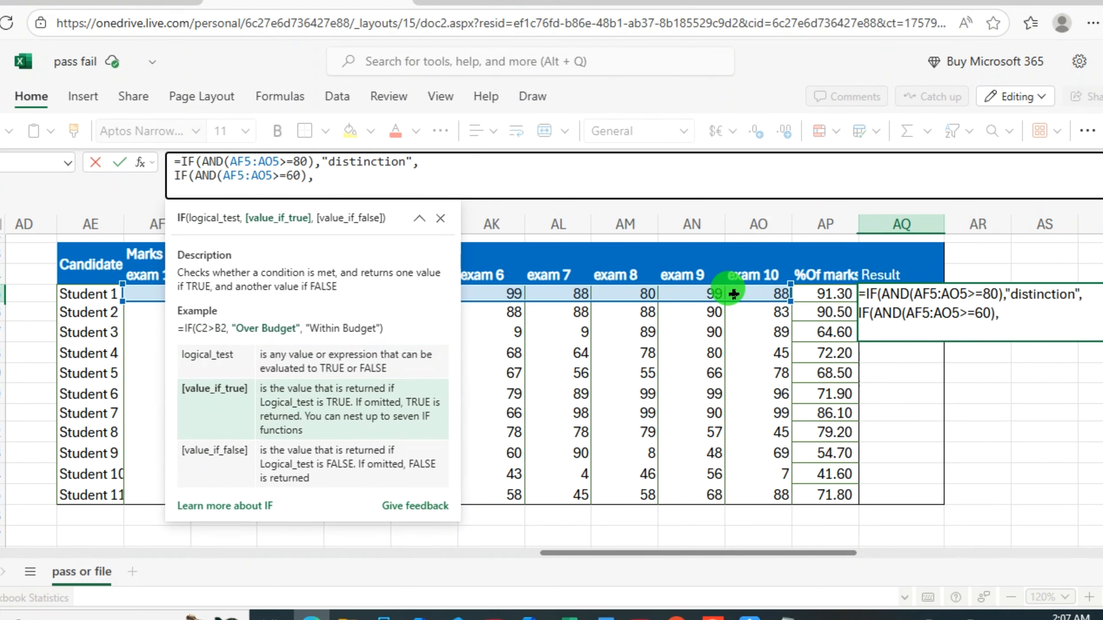
pyautogui.write('"firstclass')
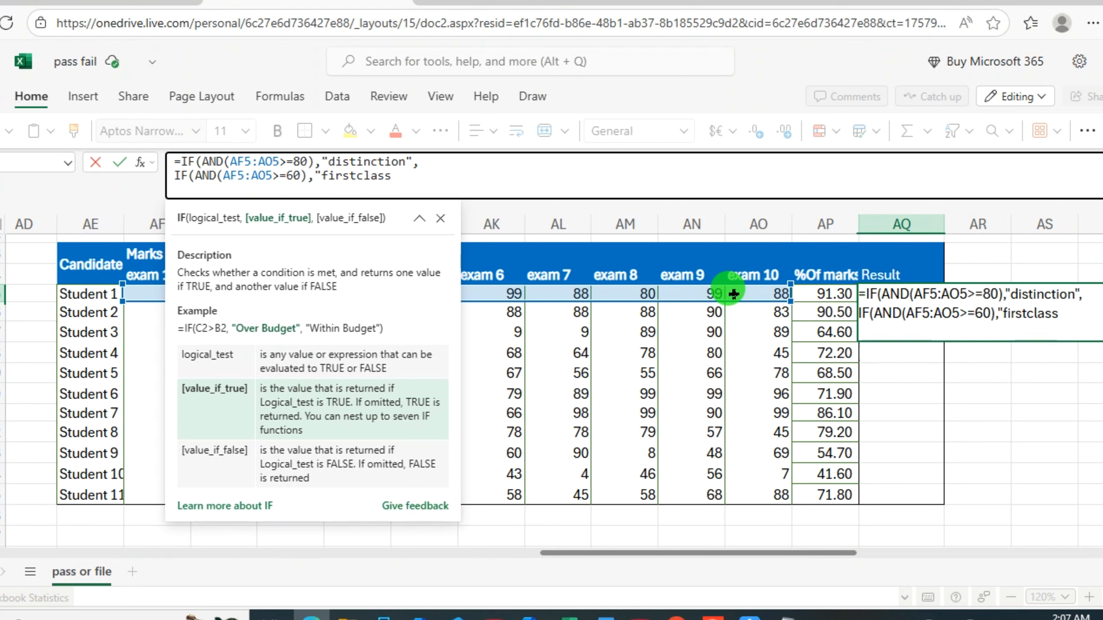
pyautogui.write('",')
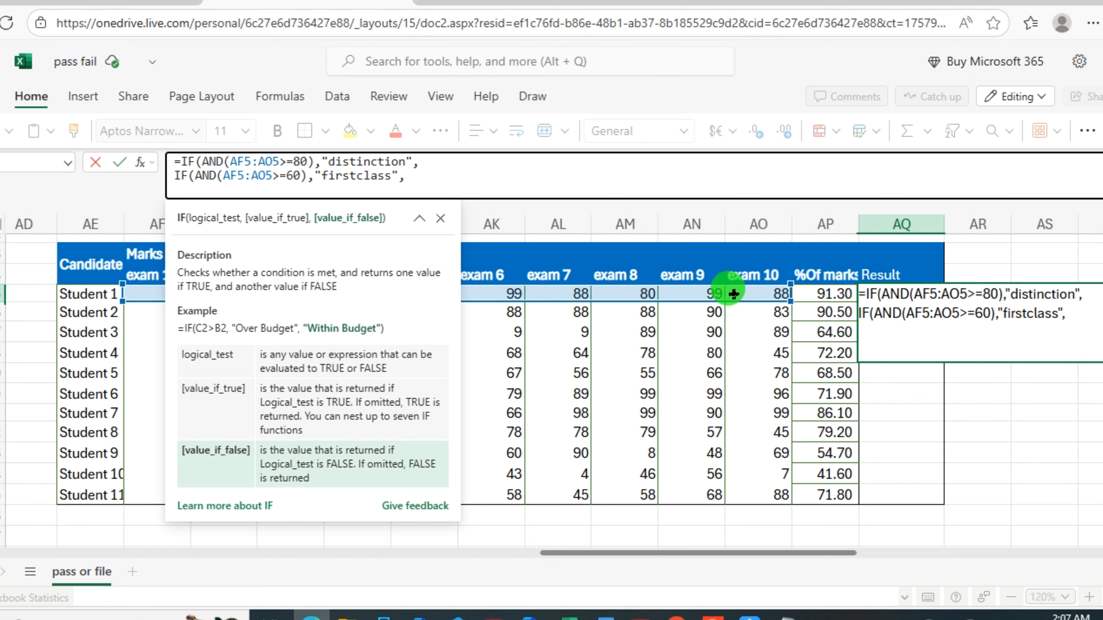
# On a new line of the AQ5 formula, add a nested IF(AND()) testing whether all marks in AF5:AO5 are >=50
pyautogui.hotkey('alt', 'Return')
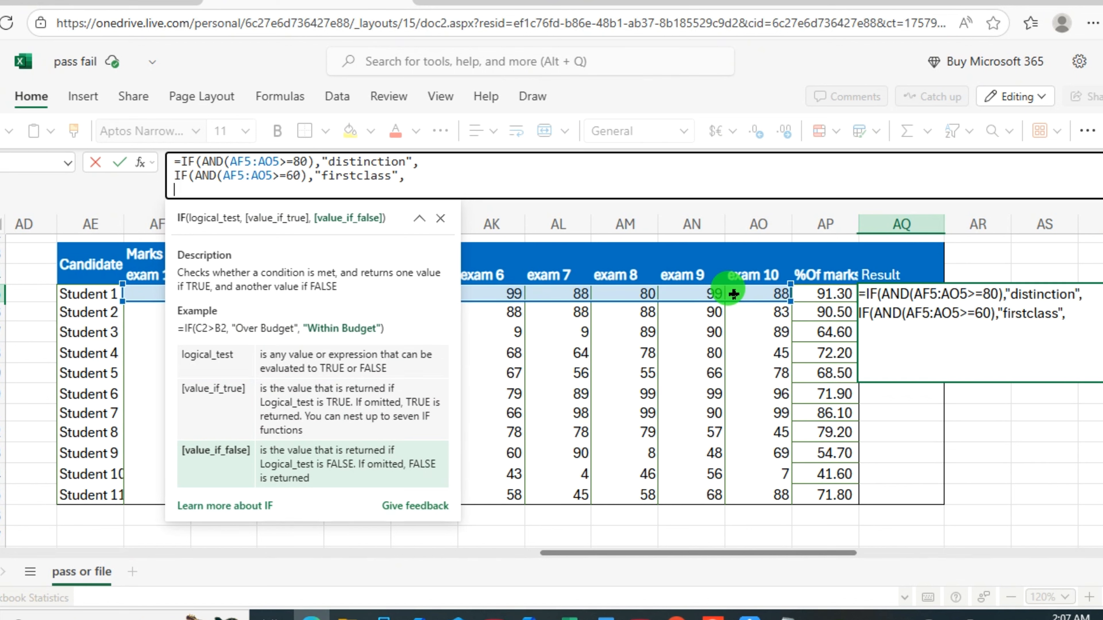
pyautogui.write('if')
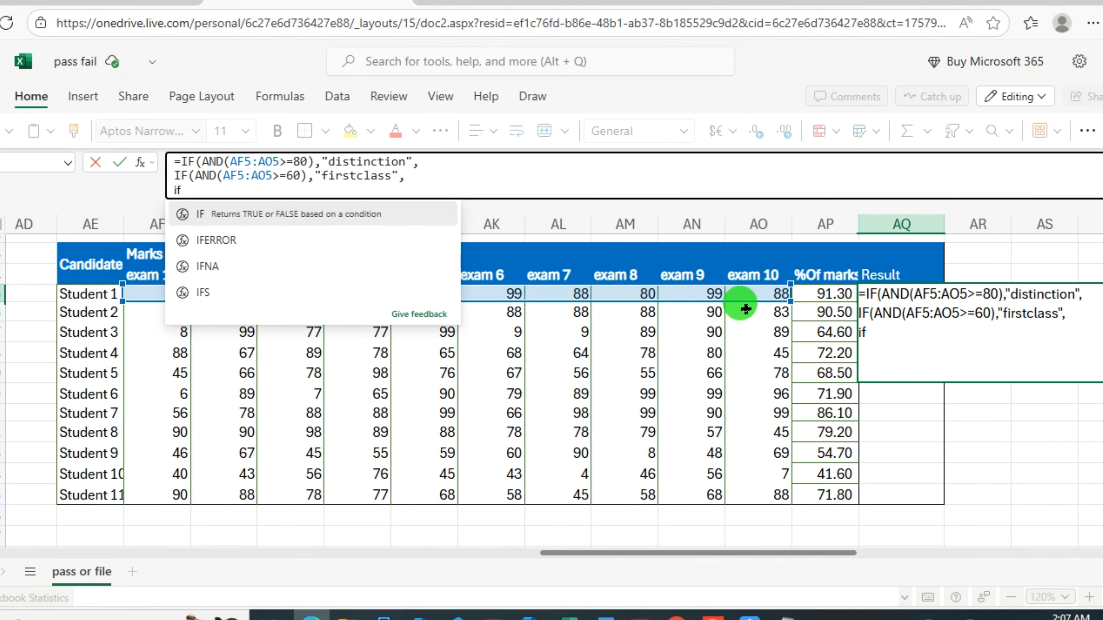
pyautogui.click(377, 214)
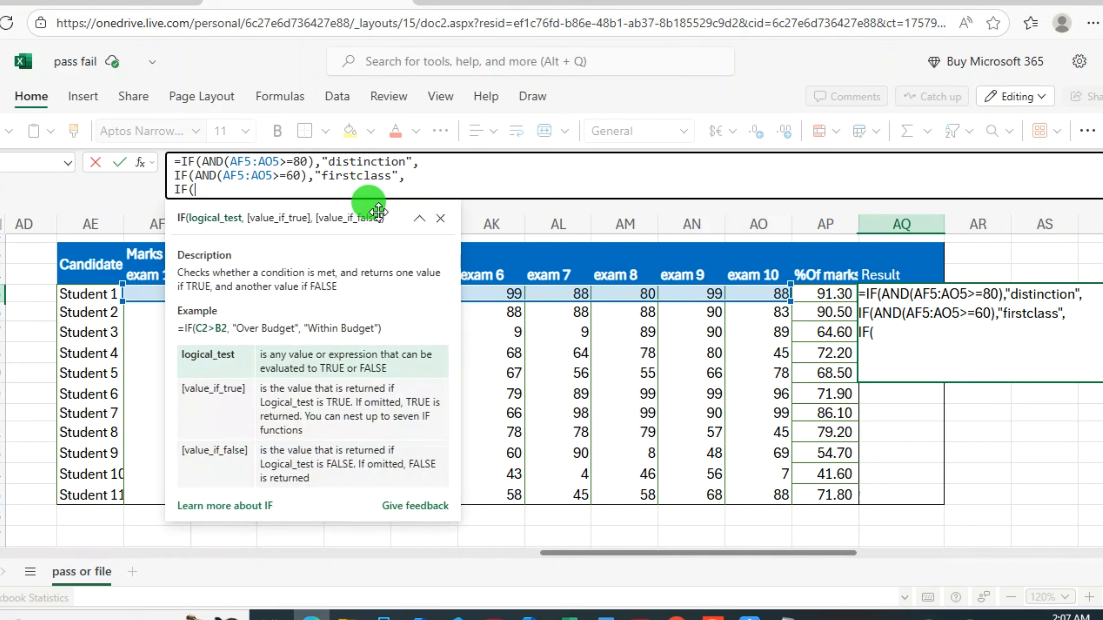
pyautogui.write('and')
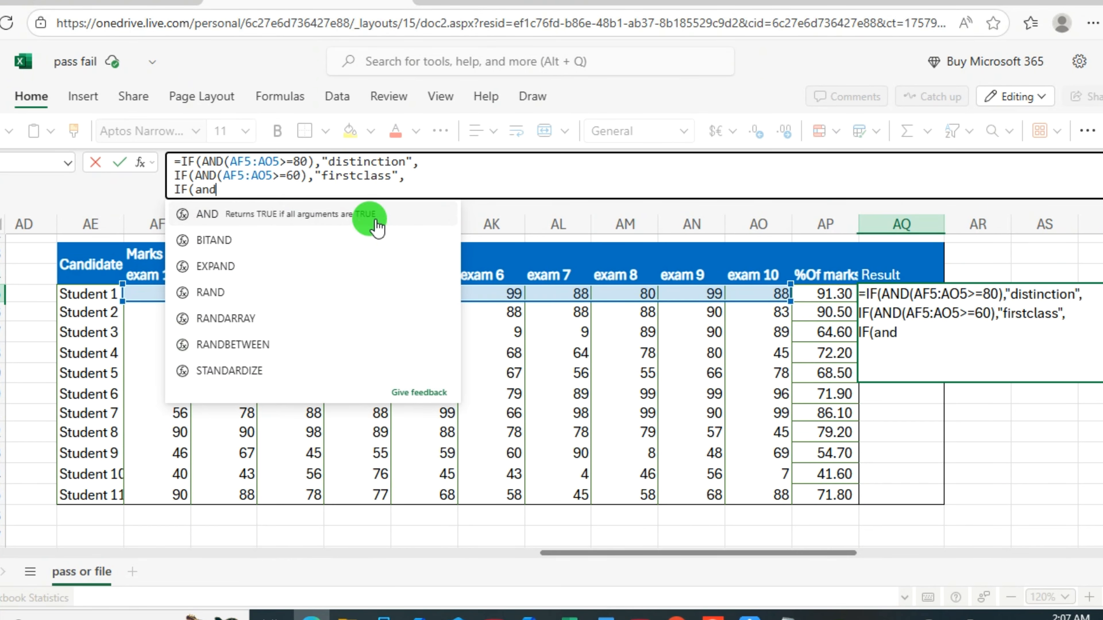
pyautogui.click(379, 216)
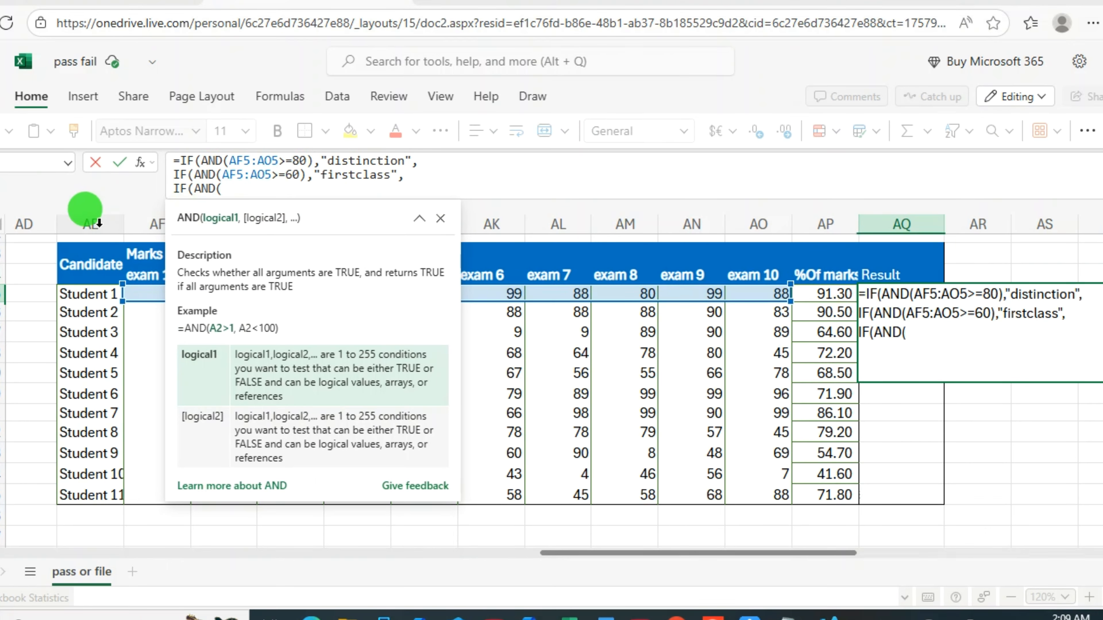
pyautogui.moveTo(135, 295); pyautogui.dragTo(734, 299)
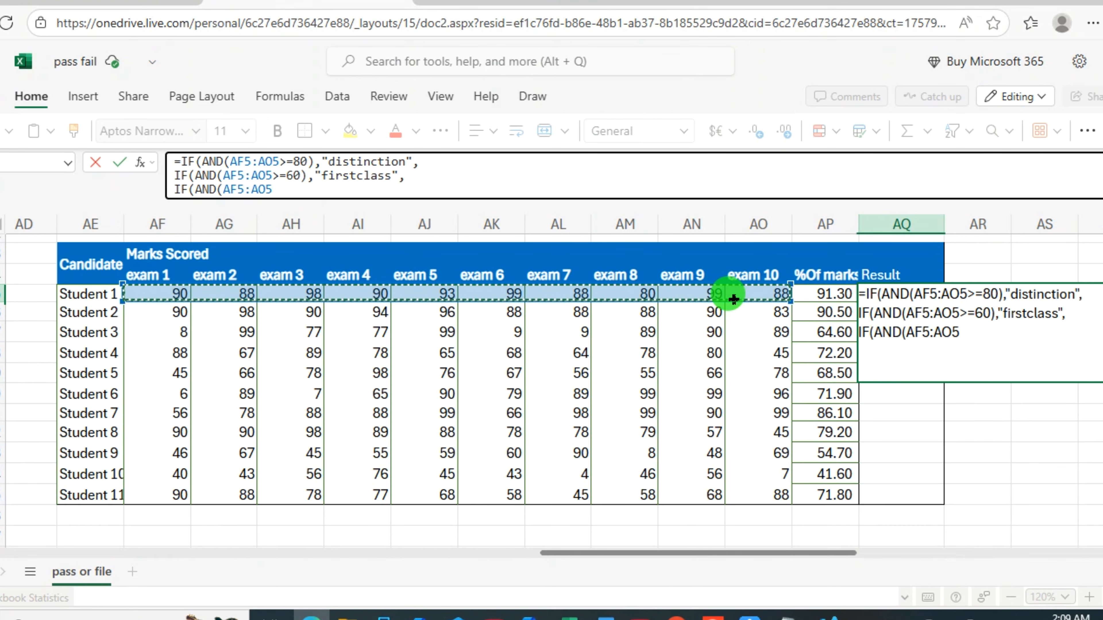
pyautogui.write('>')
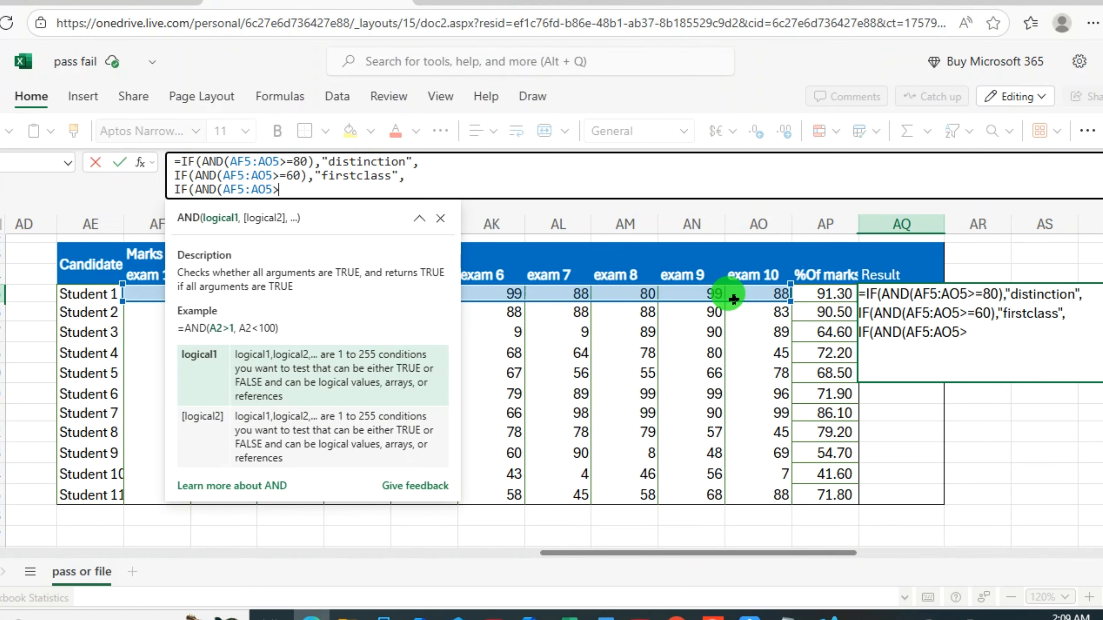
pyautogui.write('=50)')
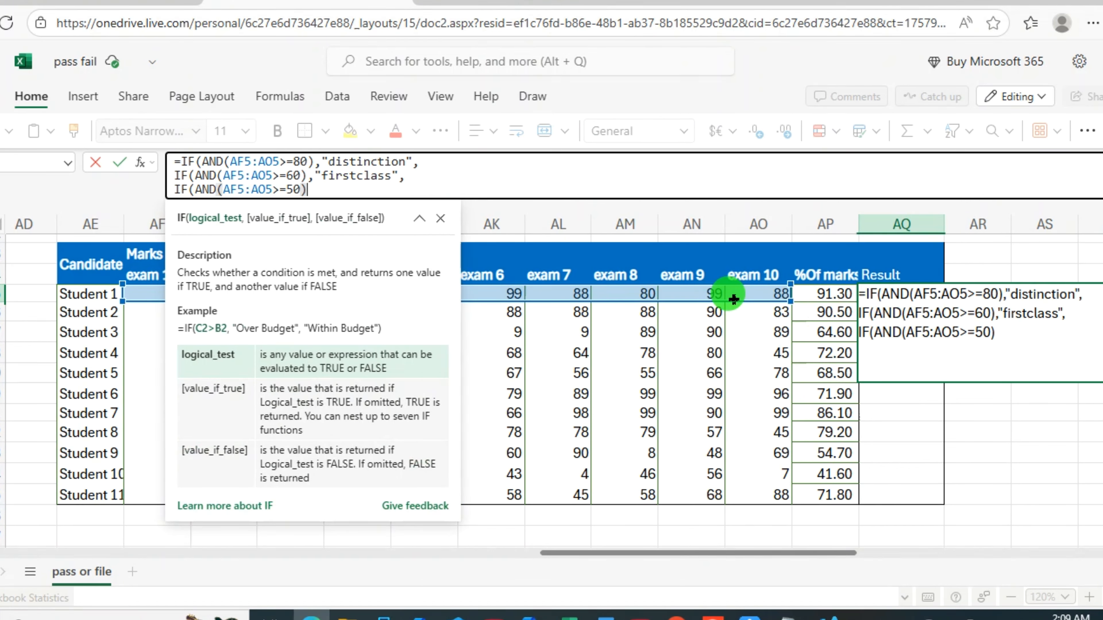
# Return "secondclass" when the >=50 test is true, leaving the false argument open for another condition
pyautogui.write(',')
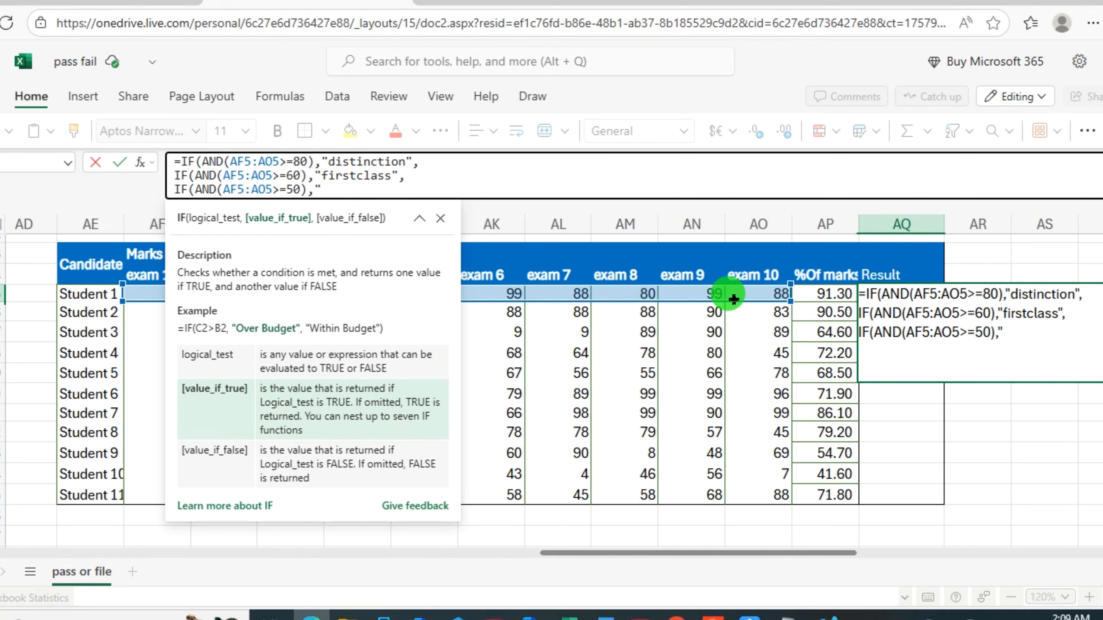
pyautogui.write('"secom')
pyautogui.press('BackSpace')
pyautogui.write('ndclass')
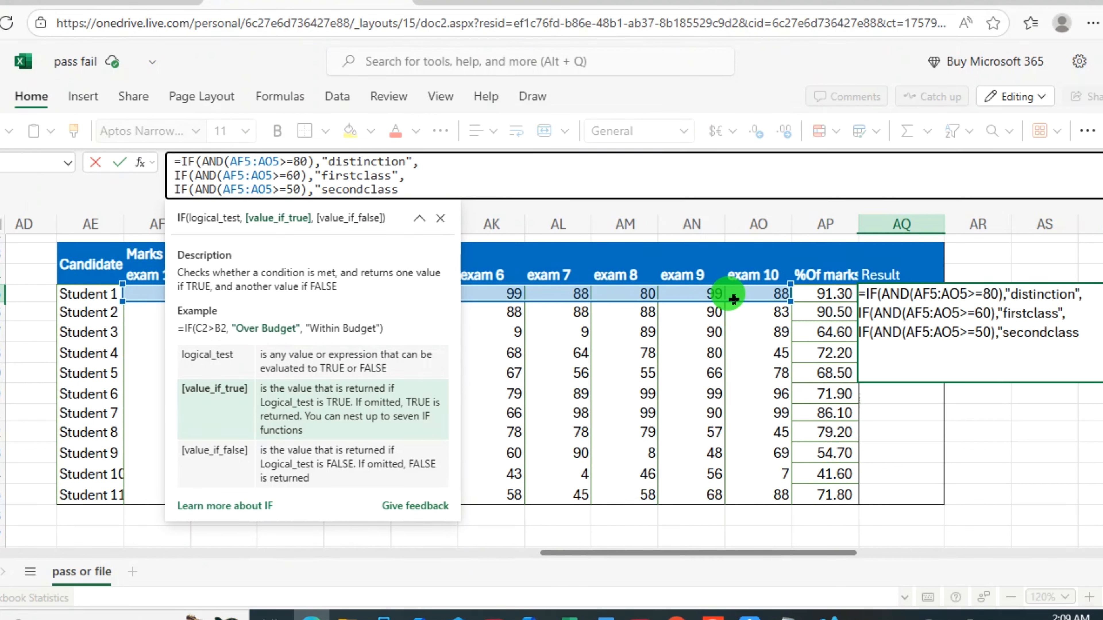
pyautogui.write('",')
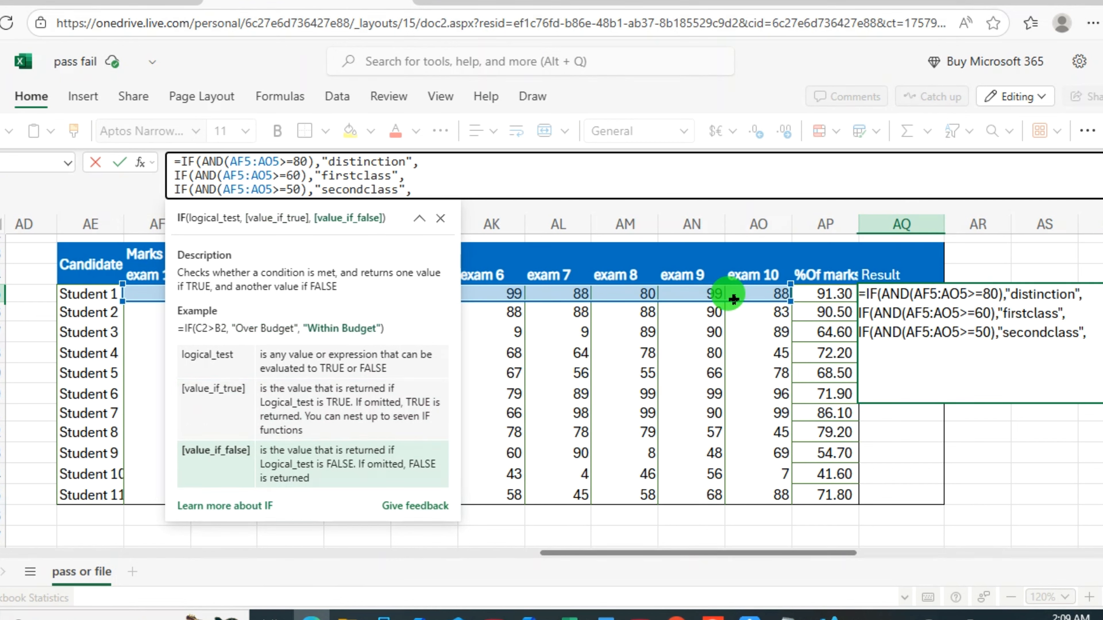
# Add another nested IF(AND()) on a new formula line testing whether all marks in AF5:AO5 are >=40
pyautogui.hotkey('alt', 'Return')
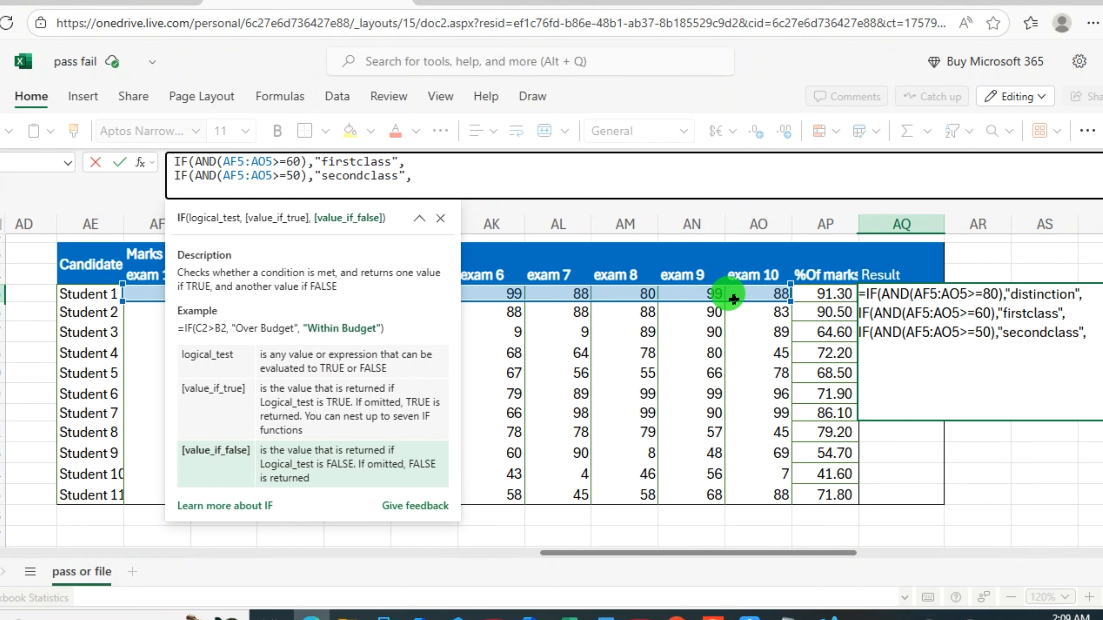
pyautogui.write('if')
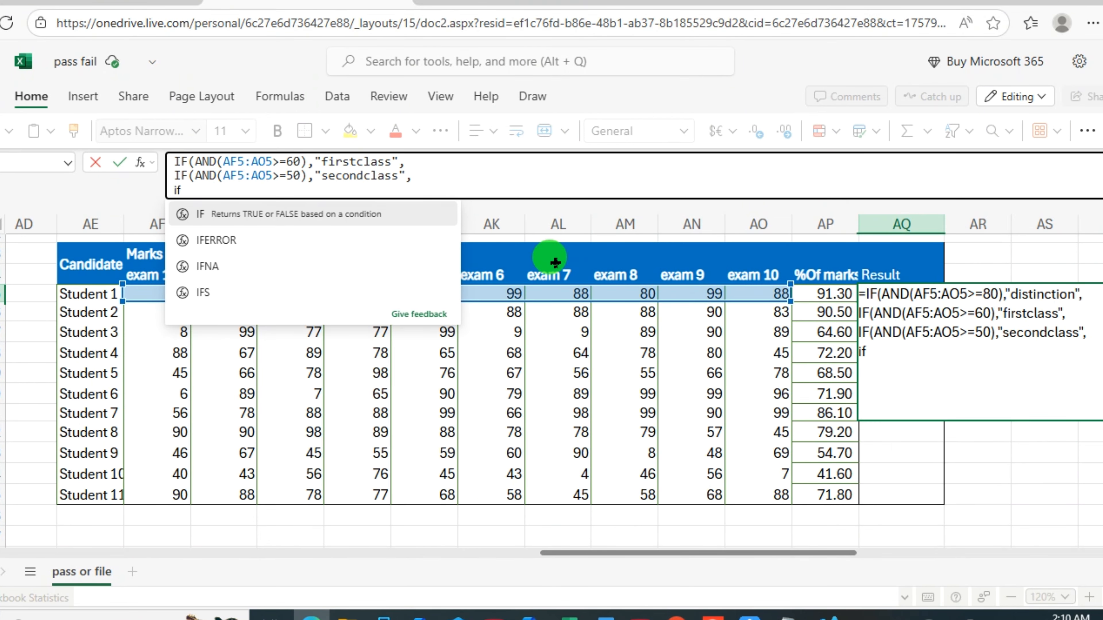
pyautogui.click(376, 217)
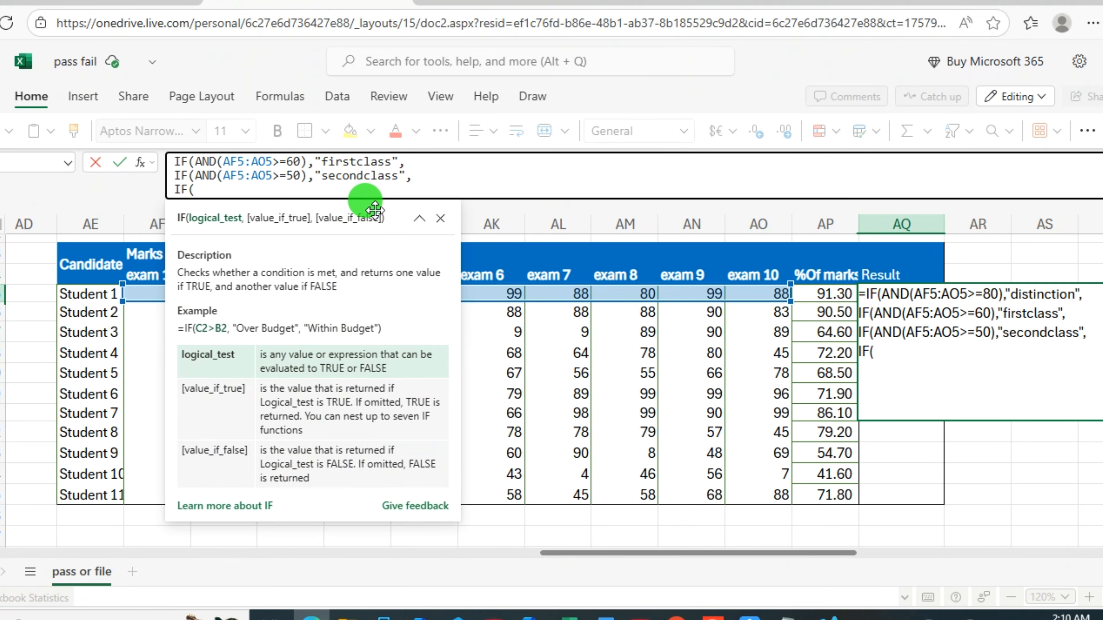
pyautogui.write('and')
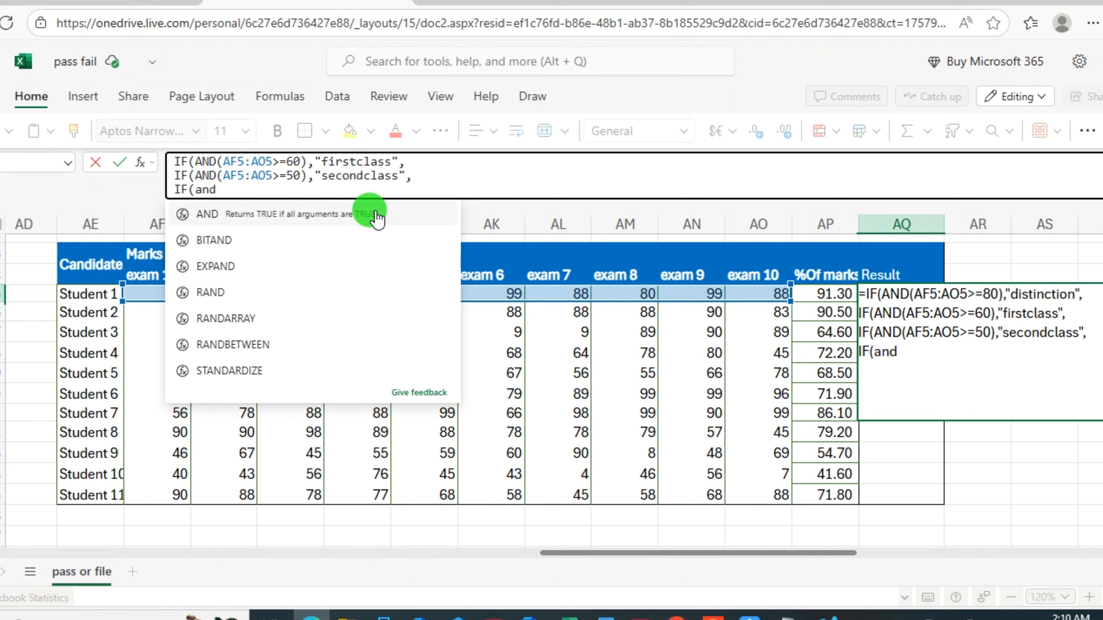
pyautogui.click(260, 216)
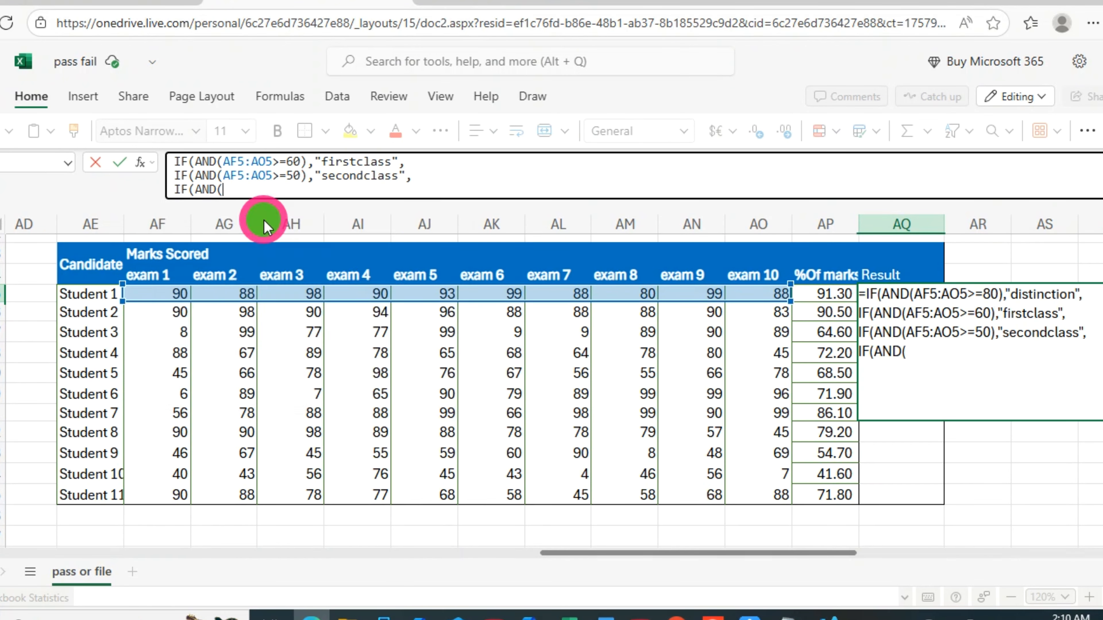
pyautogui.click(131, 292)
pyautogui.moveTo(169, 295); pyautogui.dragTo(762, 293)
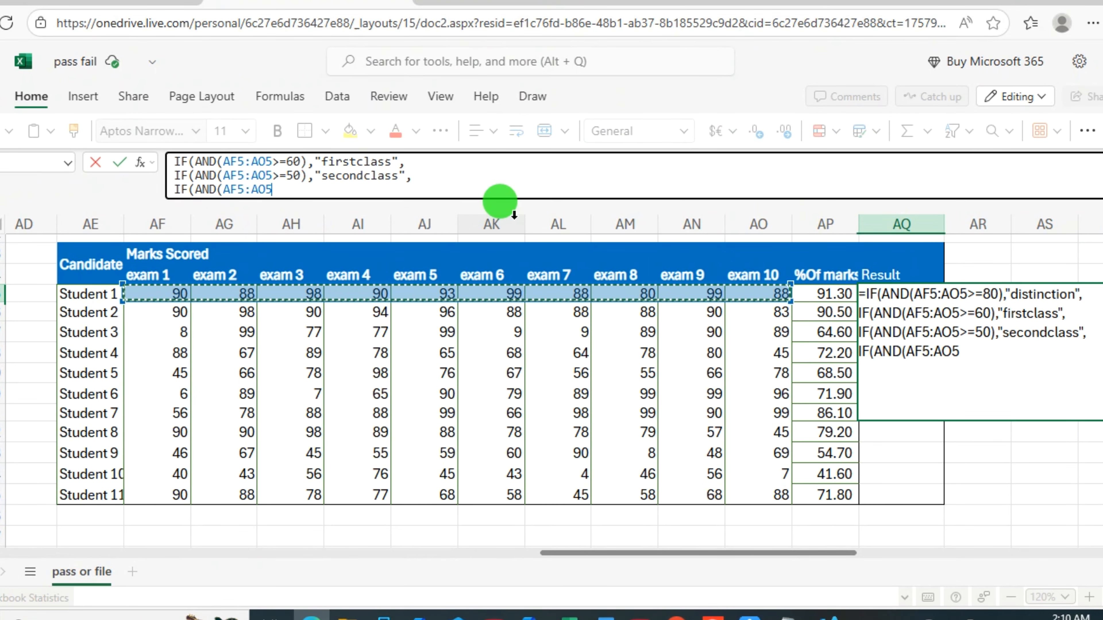
pyautogui.write('>')
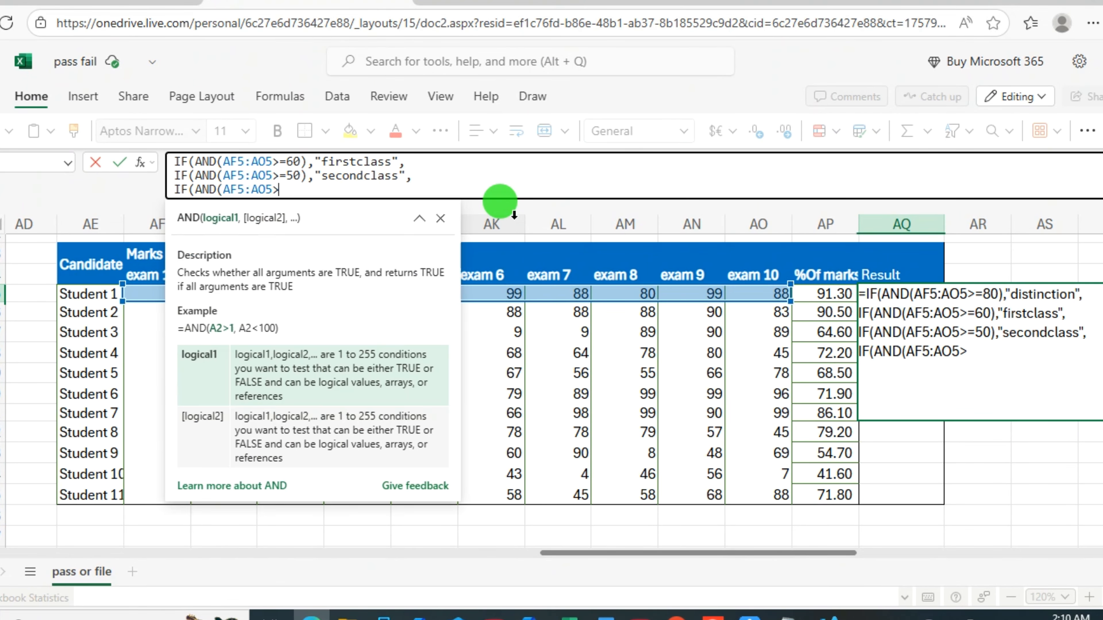
pyautogui.write('=40)')
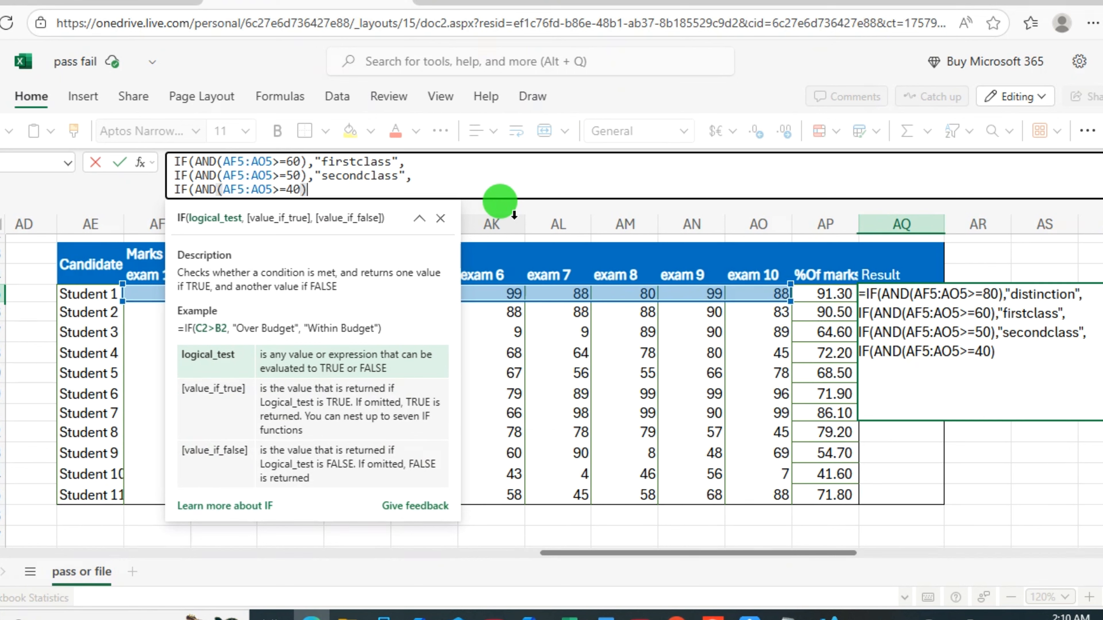
# Return "thirdclass" when the >=40 test is true and "fail" otherwise, then close all nested functions and enter the formula
pyautogui.write(',')
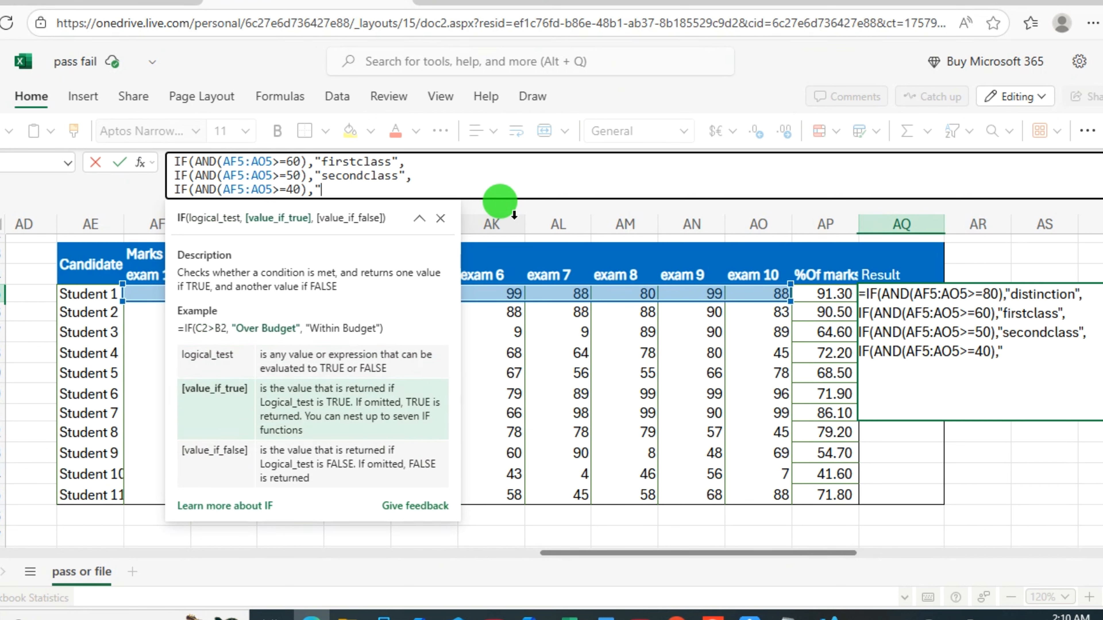
pyautogui.write('"thirdclass')
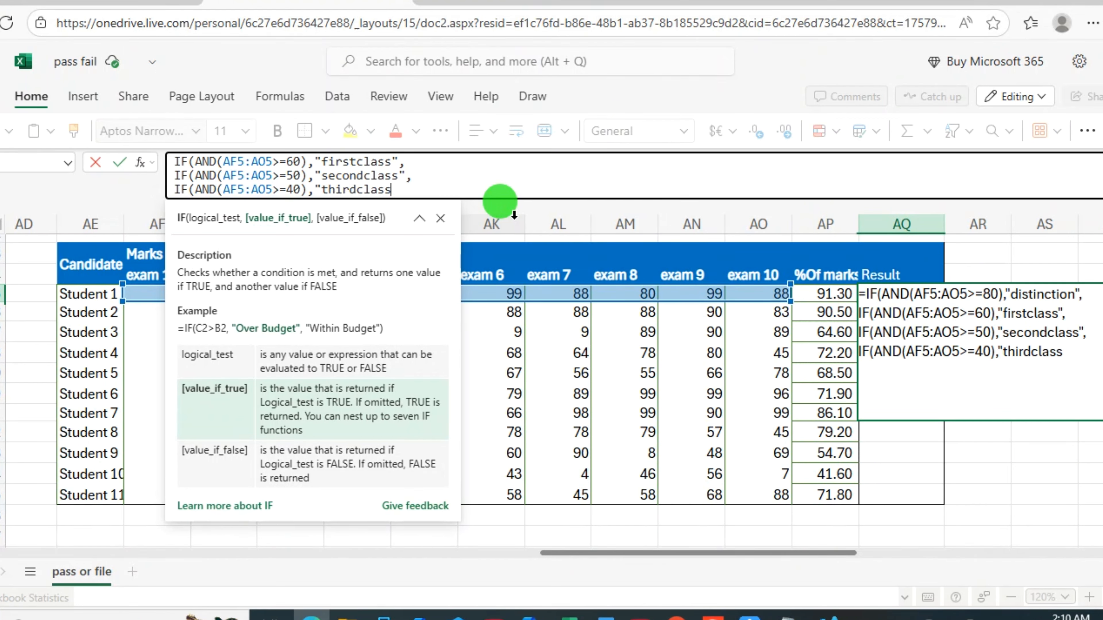
pyautogui.write('",')
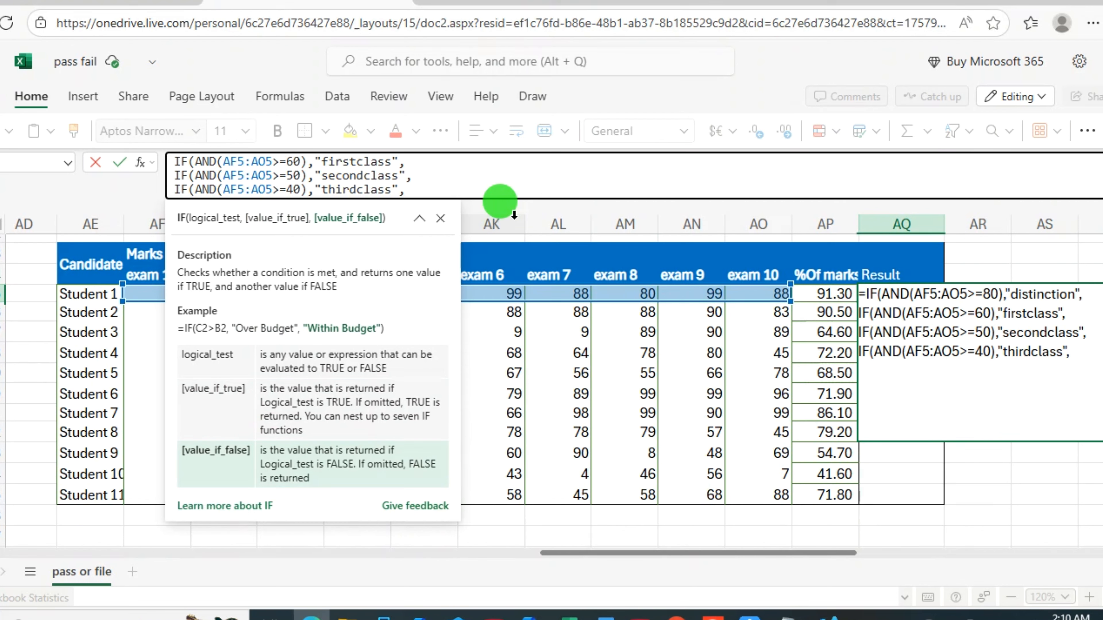
pyautogui.write('"fail")')
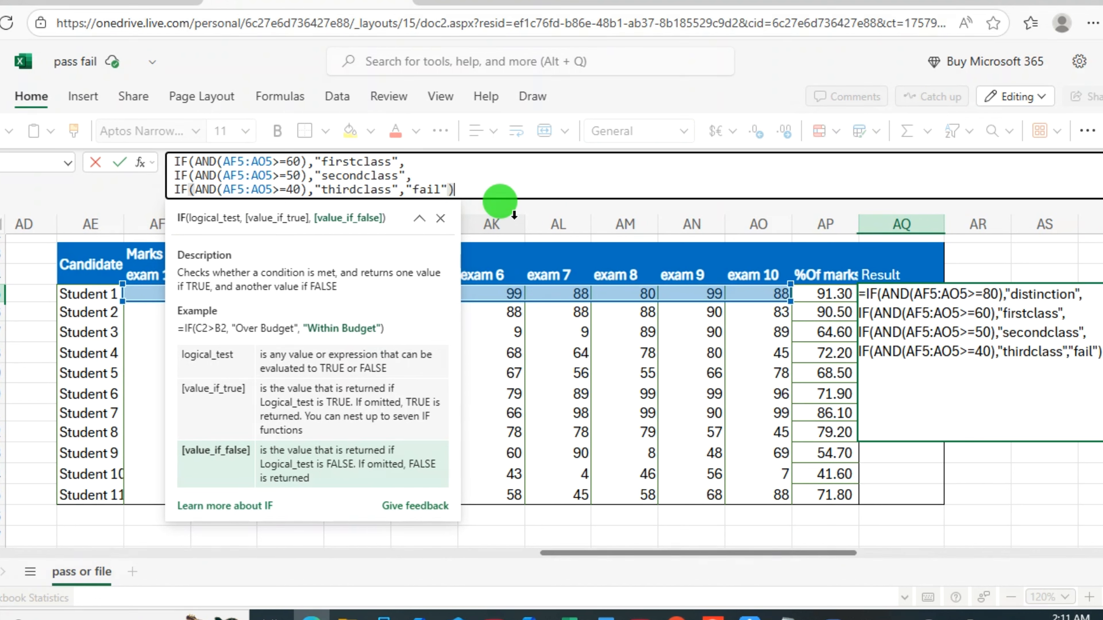
pyautogui.write(')))')
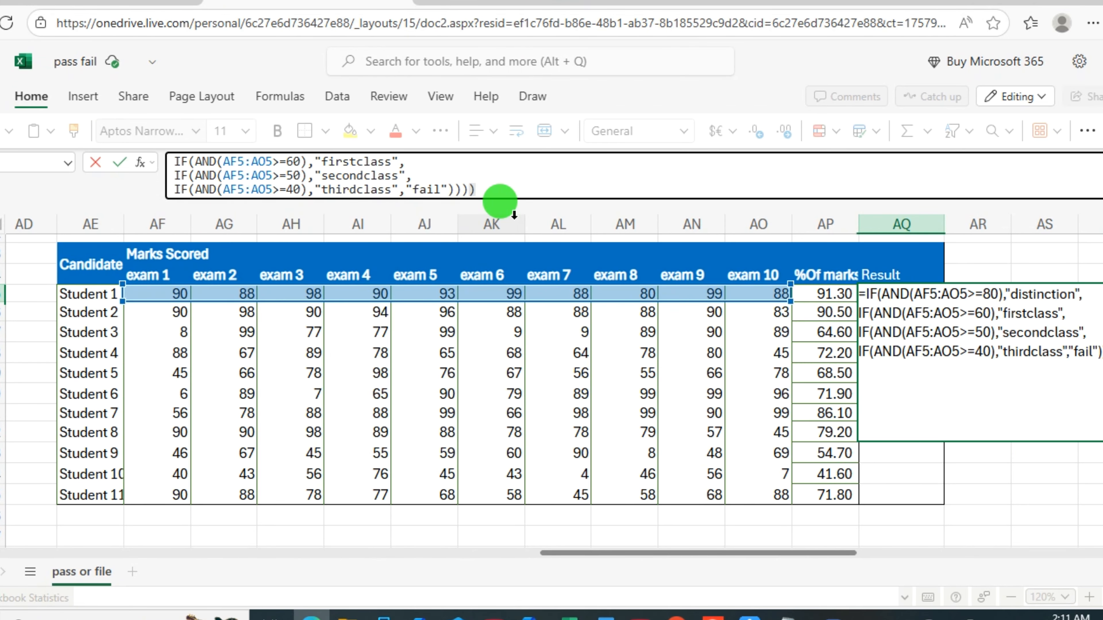
pyautogui.press('Return')
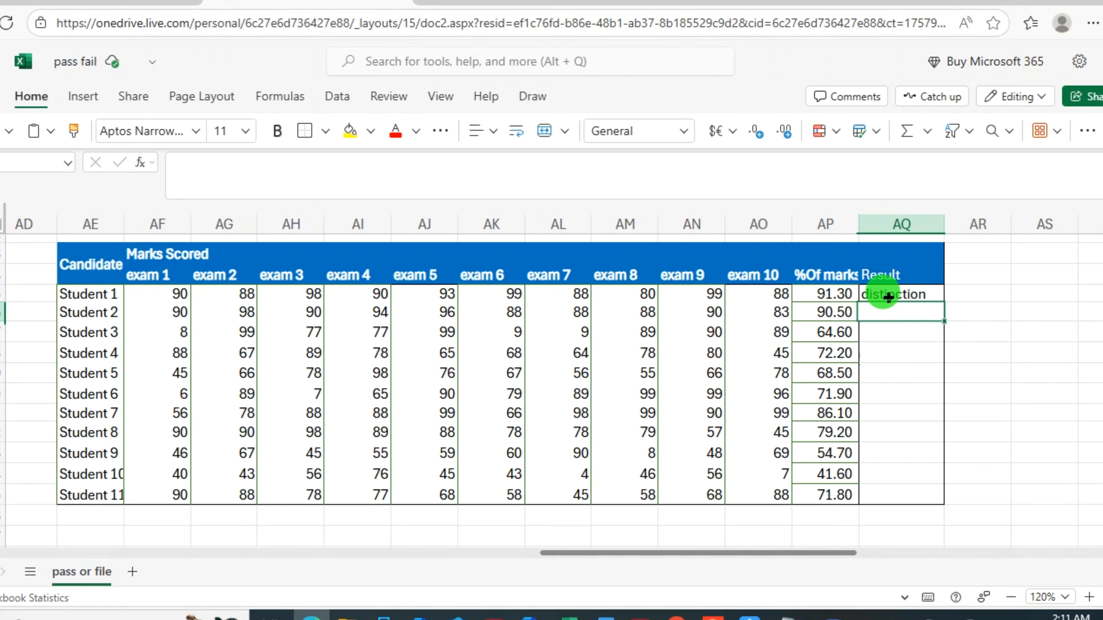
# Fill the grading formula from AQ5 down the Result column through Student 11's row
pyautogui.click(901, 295)
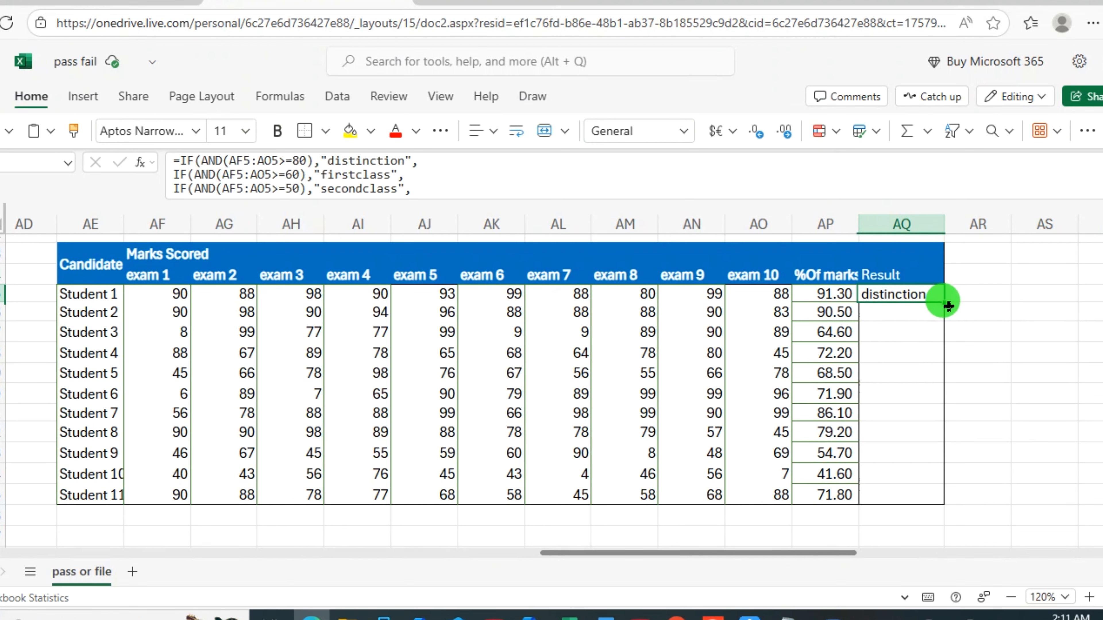
pyautogui.moveTo(946, 301); pyautogui.dragTo(924, 484)
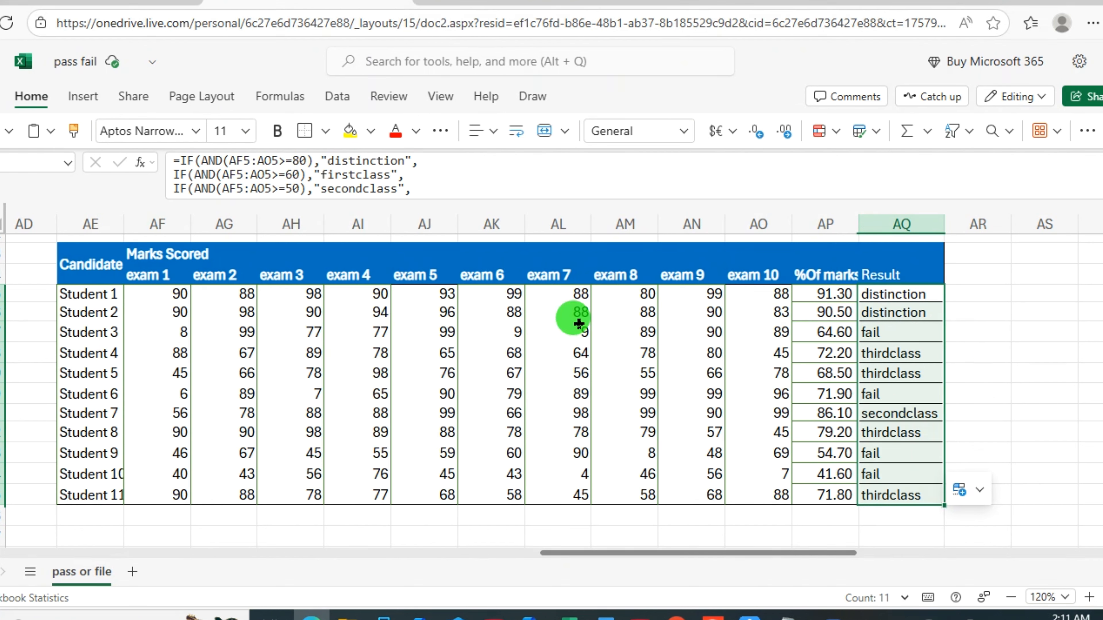
# Set Student 1's exam 7 mark in AL5 to 8 to test the grading formula, and select that mark again
pyautogui.click(580, 295)
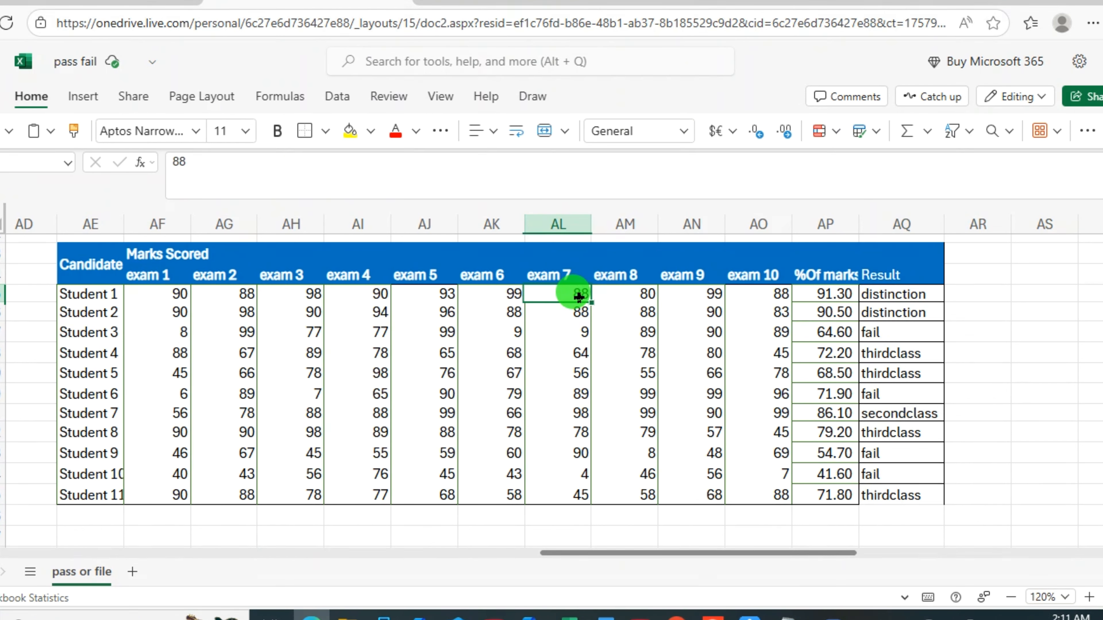
pyautogui.doubleClick(580, 296)
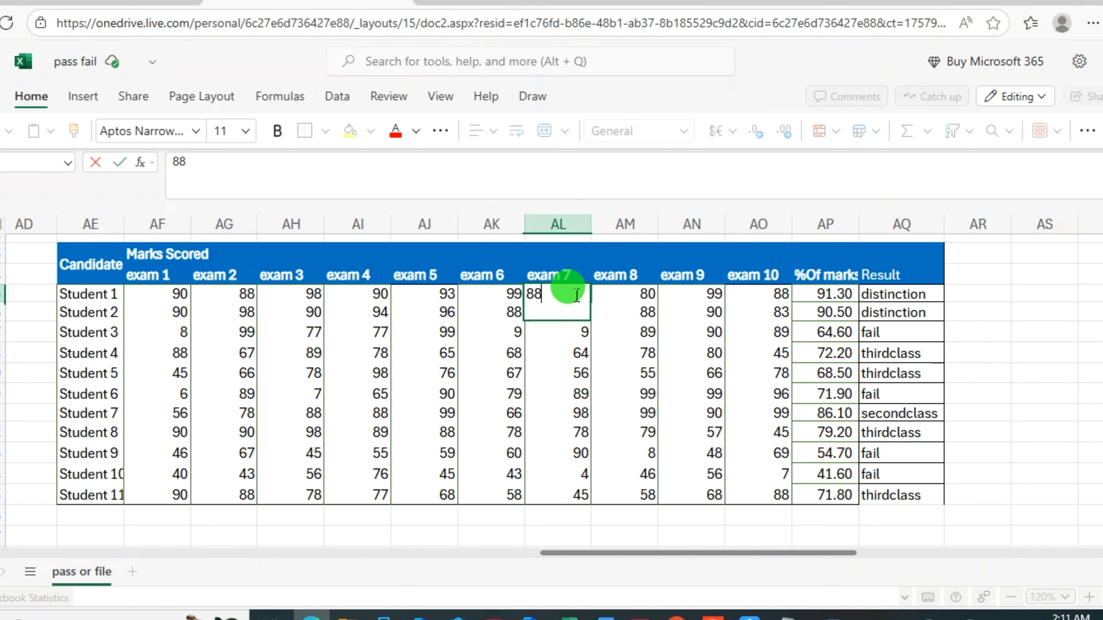
pyautogui.press('BackSpace')
pyautogui.press('Return')
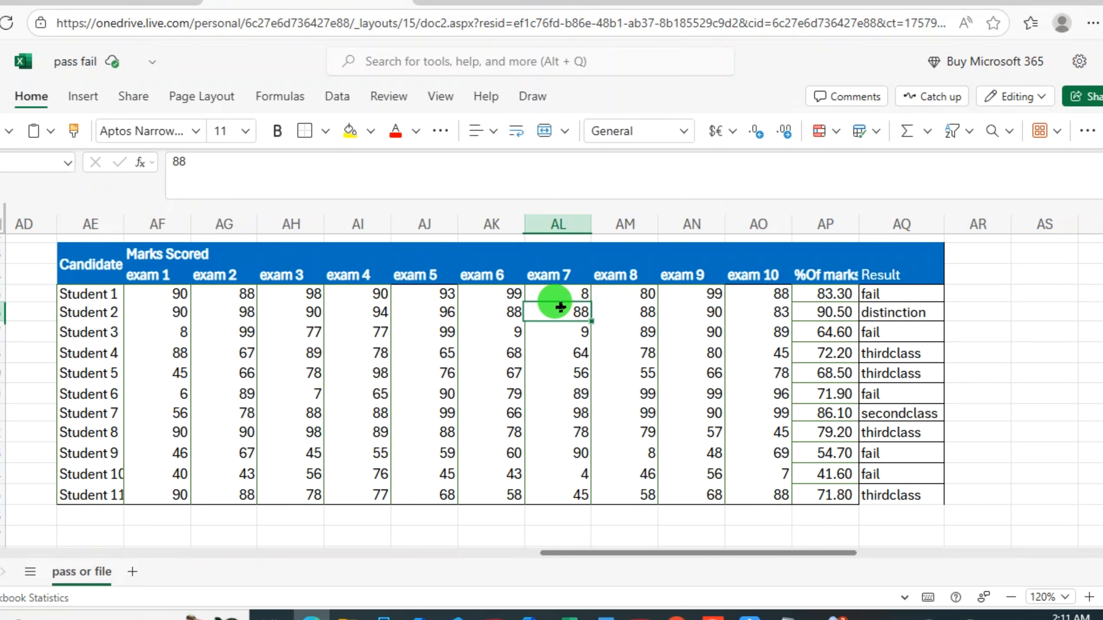
pyautogui.click(563, 288)
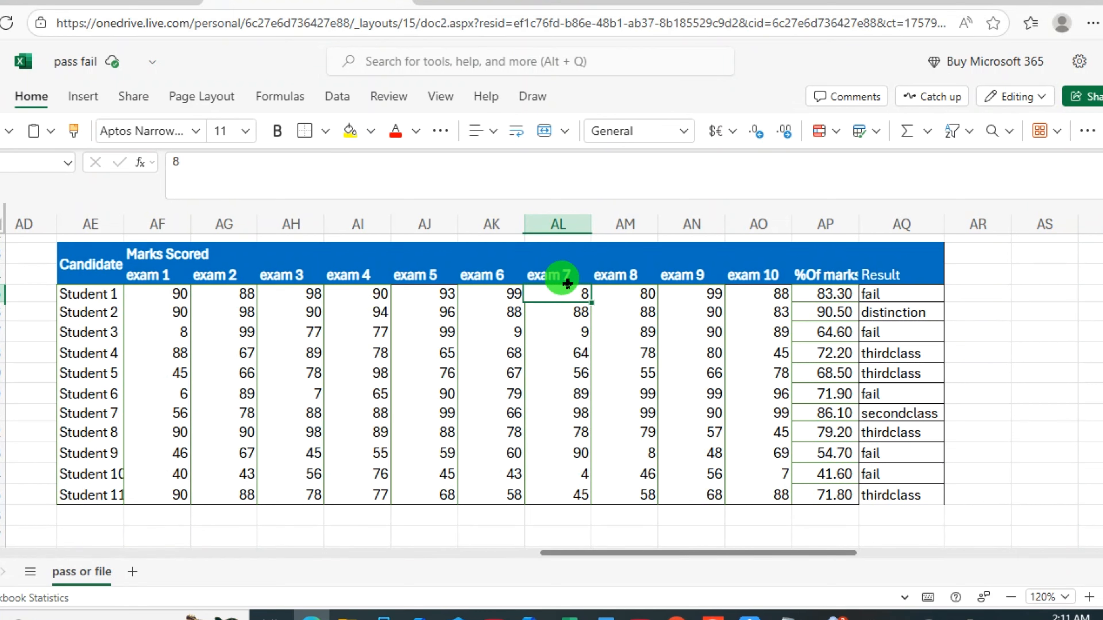
pyautogui.click(566, 275)
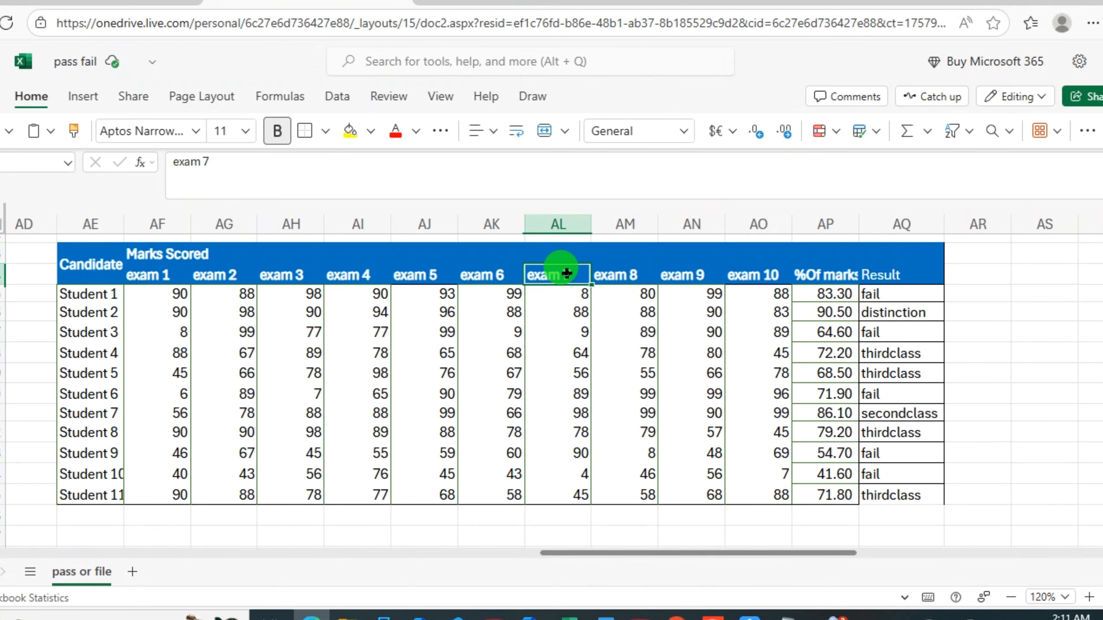
pyautogui.click(566, 290)
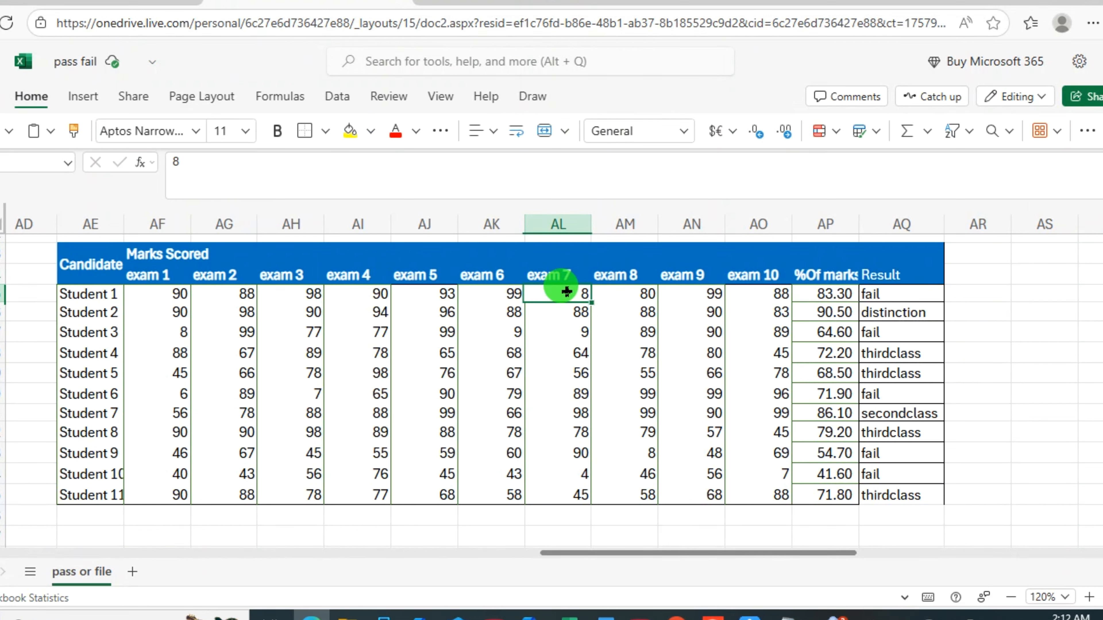